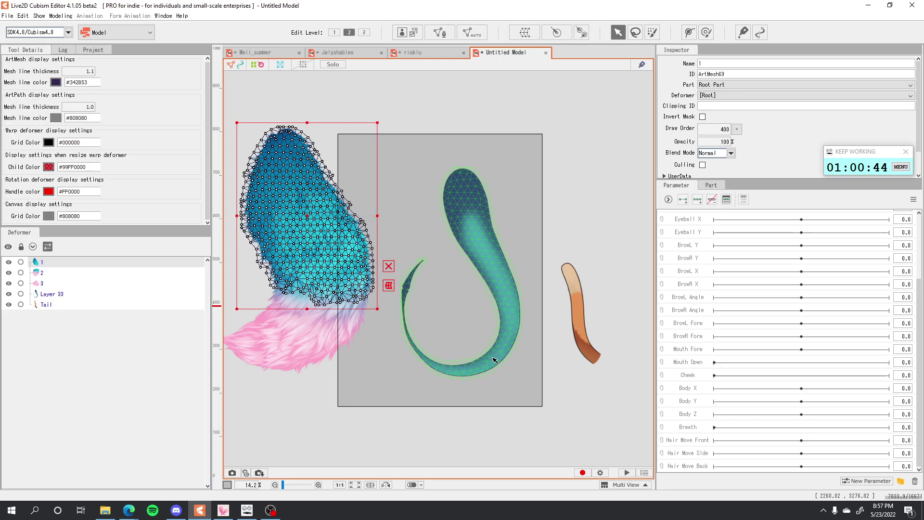
Look at the tail movement in the Meli_summer model's physics settings preview and close the settings
{"action": "left_click", "coordinate": [580, 329]}
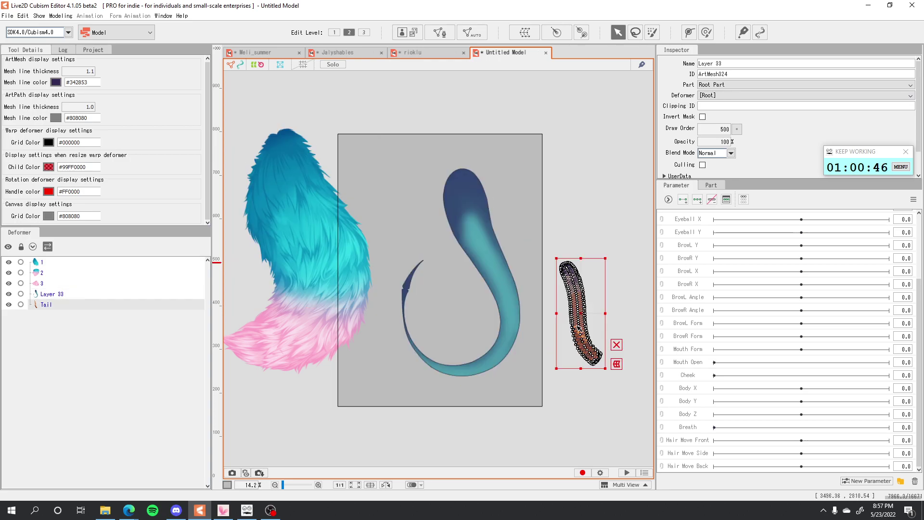
{"action": "left_click", "coordinate": [255, 52]}
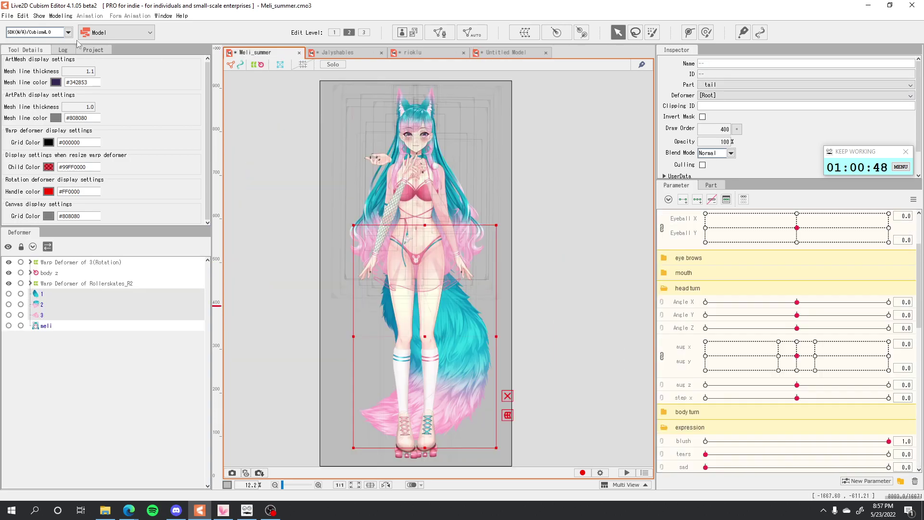
{"action": "left_click", "coordinate": [61, 15]}
{"action": "left_click", "coordinate": [72, 201]}
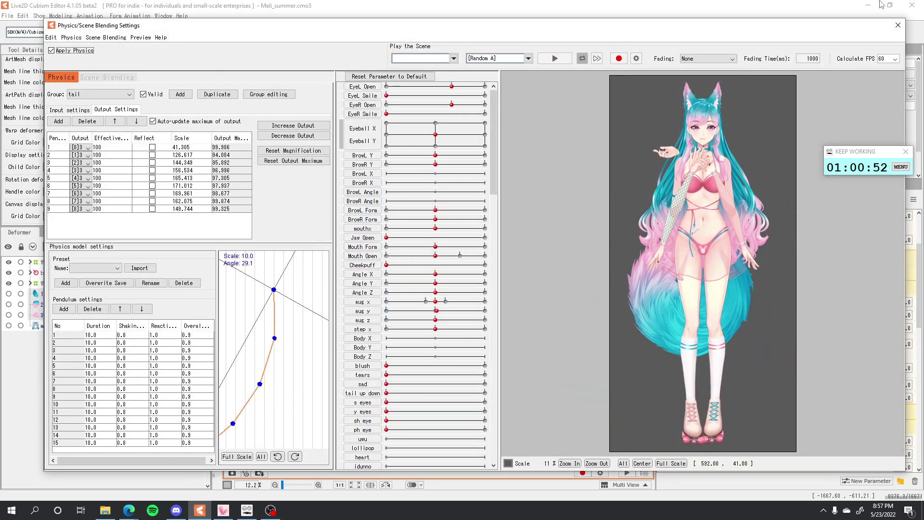
{"action": "left_click", "coordinate": [898, 25]}
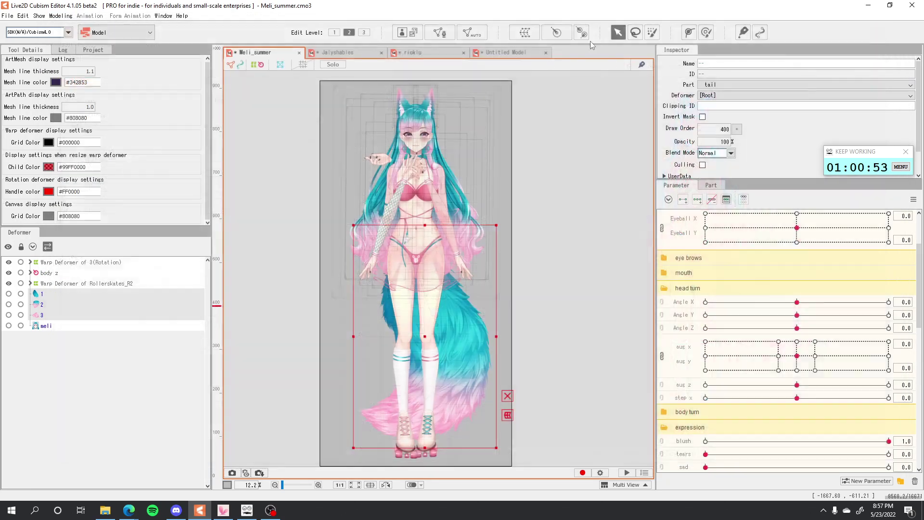
Look at the tail movement in the Jalyshables model's physics settings preview and close the settings
{"action": "left_click", "coordinate": [338, 52]}
{"action": "left_click", "coordinate": [61, 16]}
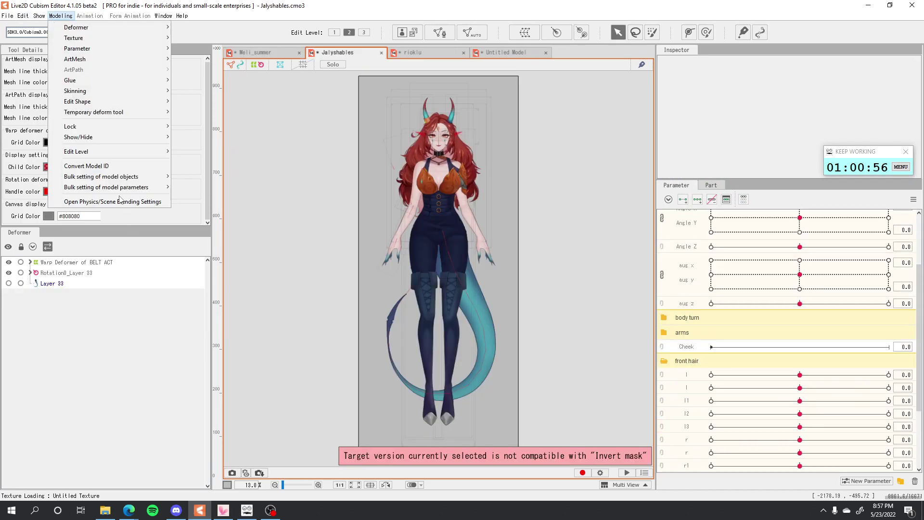
{"action": "left_click", "coordinate": [113, 201]}
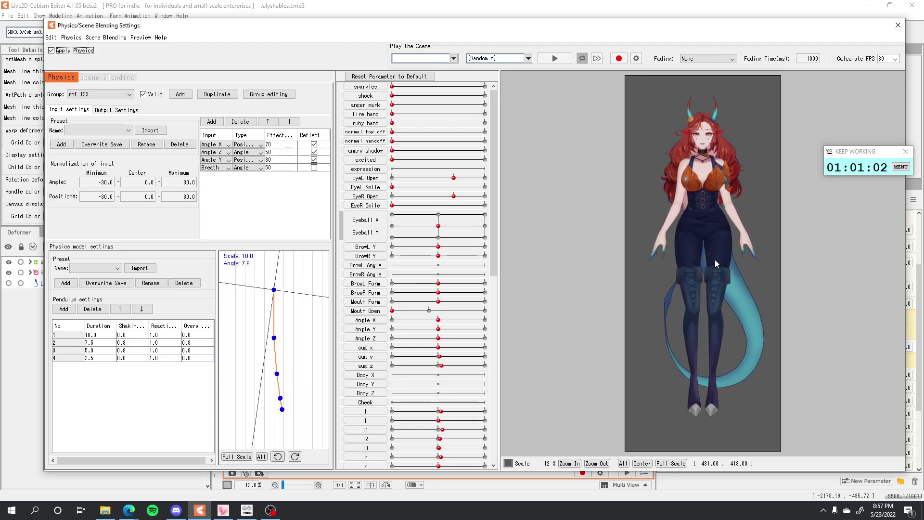
{"action": "left_click", "coordinate": [899, 25]}
Look at the cat's tail movement in the rioklu model's physics settings preview, and return to the untitled model
{"action": "left_click", "coordinate": [396, 51]}
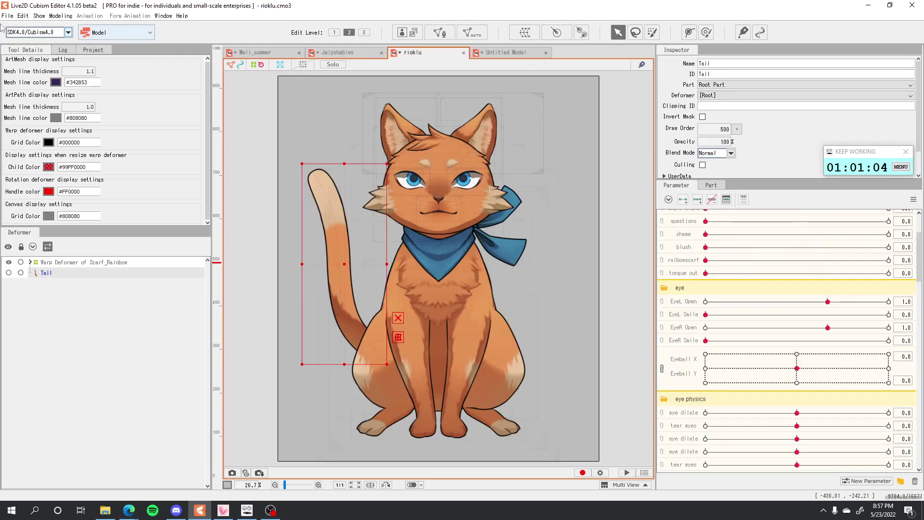
{"action": "left_click", "coordinate": [61, 15]}
{"action": "left_click", "coordinate": [101, 201]}
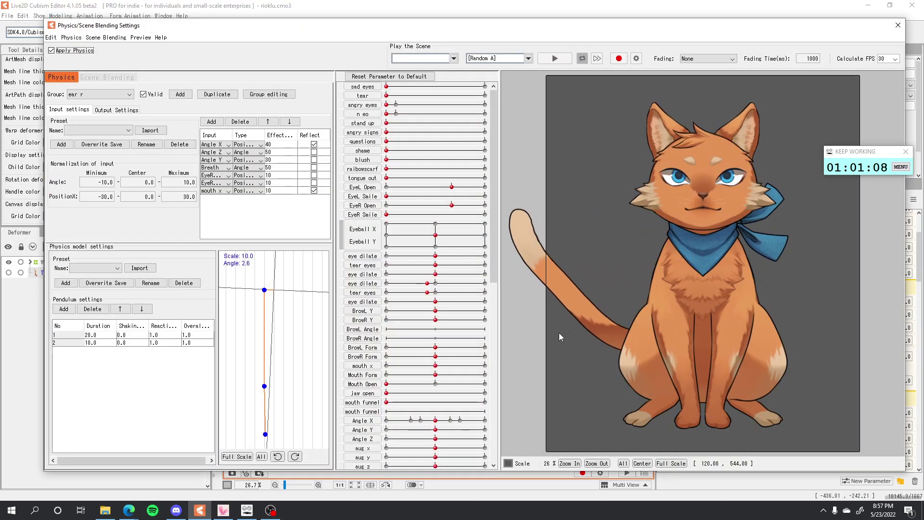
{"action": "left_click", "coordinate": [899, 26]}
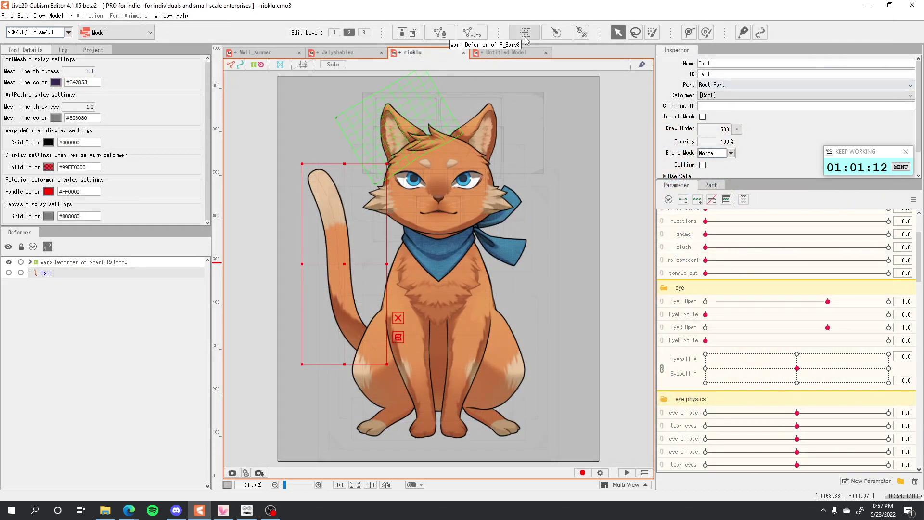
{"action": "left_click", "coordinate": [537, 55]}
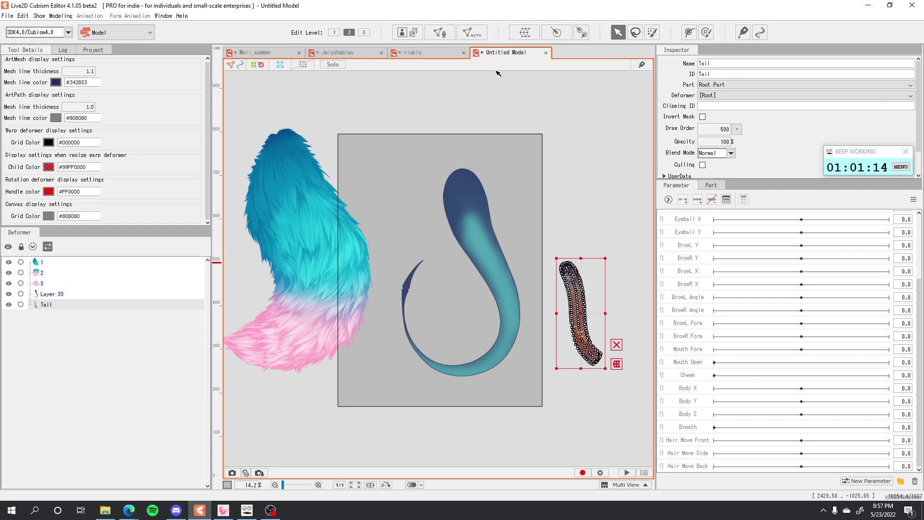
Generate automatic meshes for the three fluffy tail pieces 1, 2 and 3 with the "eyelash shit" preset
{"action": "scroll", "coordinate": [417, 199], "scroll_direction": "down", "scroll_amount": 3}
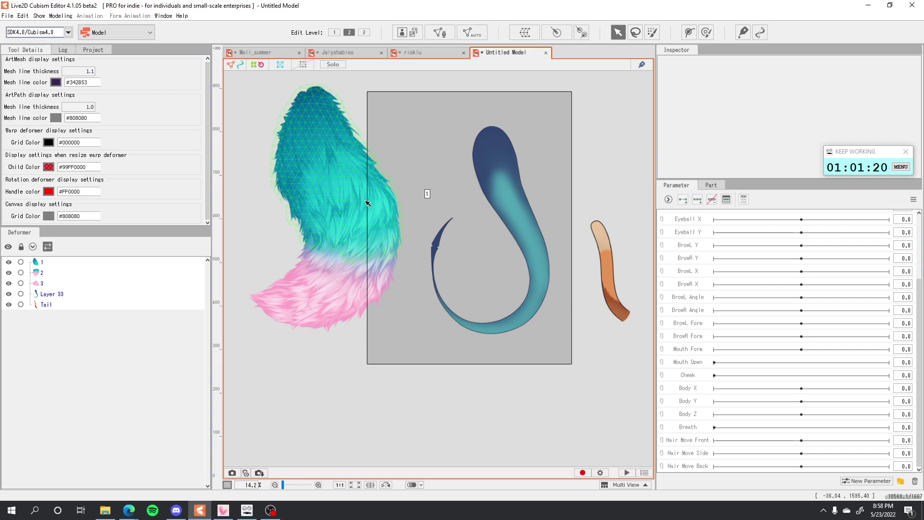
{"action": "left_click", "coordinate": [367, 203]}
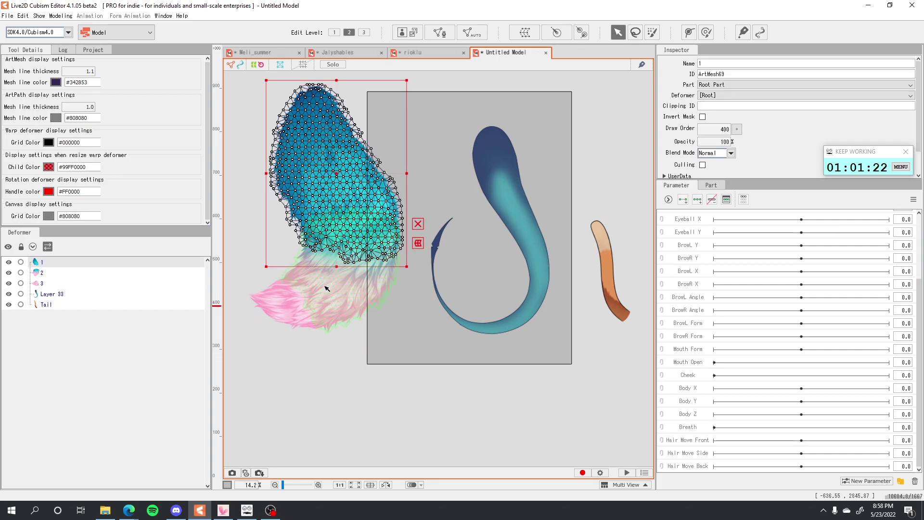
{"action": "left_click", "coordinate": [295, 310], "text": "shift"}
{"action": "left_click", "coordinate": [276, 307], "text": "shift"}
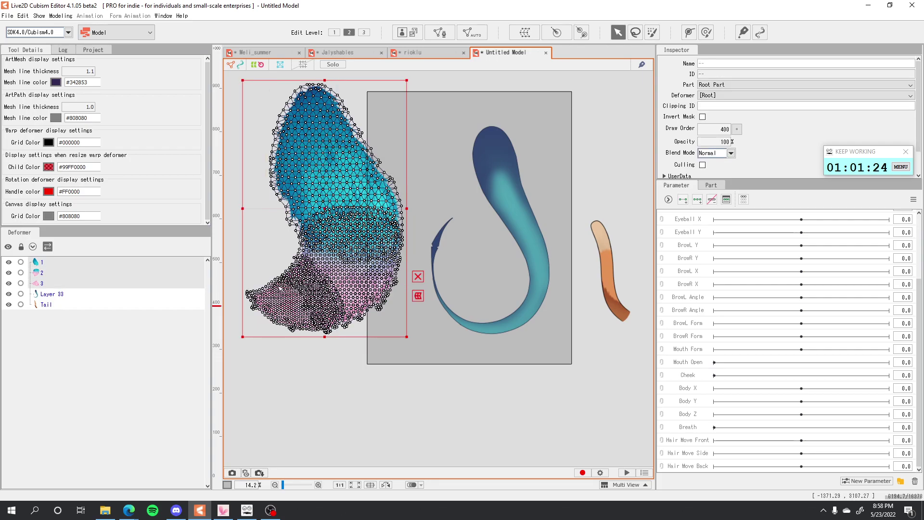
{"action": "key", "text": "ctrl+shift+a"}
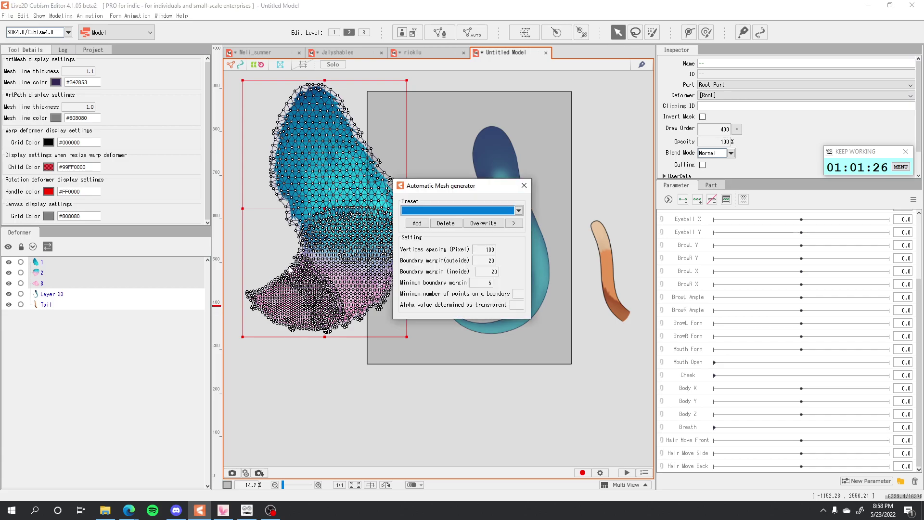
{"action": "left_click", "coordinate": [453, 210]}
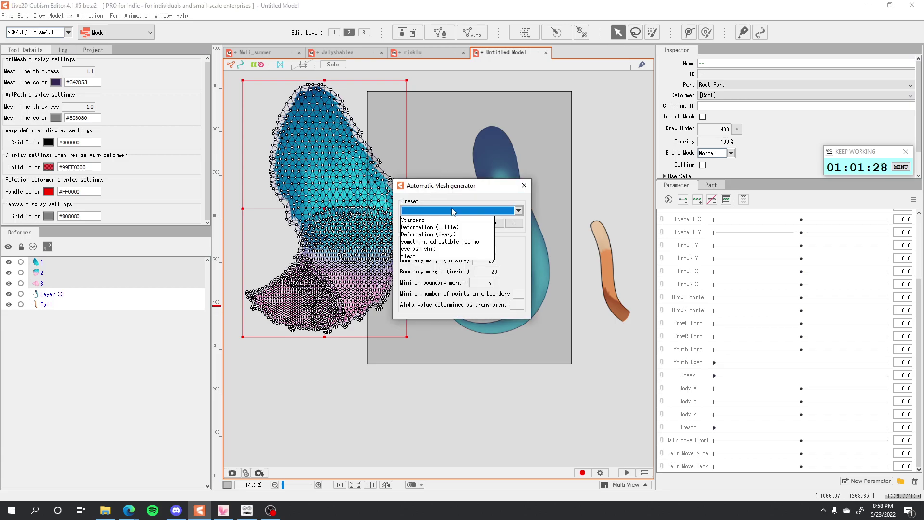
{"action": "left_click", "coordinate": [424, 250]}
{"action": "left_click_drag", "start_coordinate": [531, 259], "coordinate": [598, 260]}
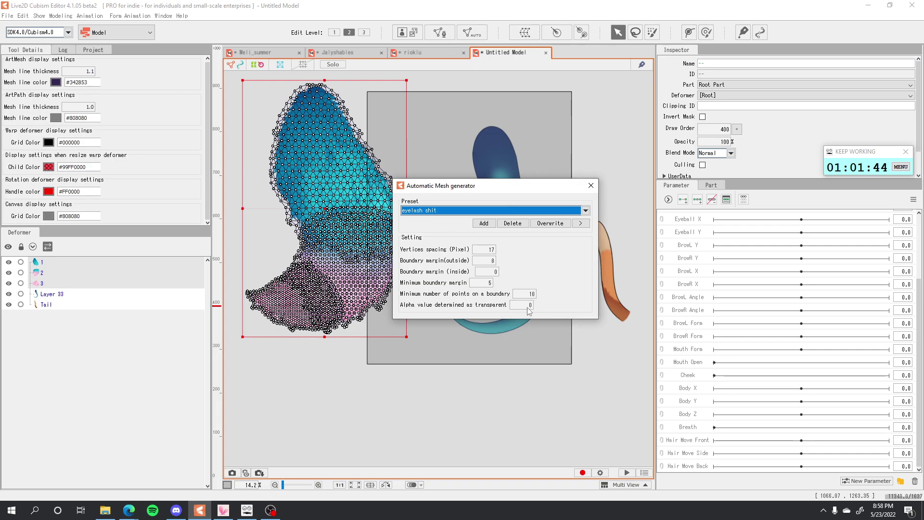
{"action": "left_click", "coordinate": [590, 185]}
{"action": "left_click", "coordinate": [448, 113]}
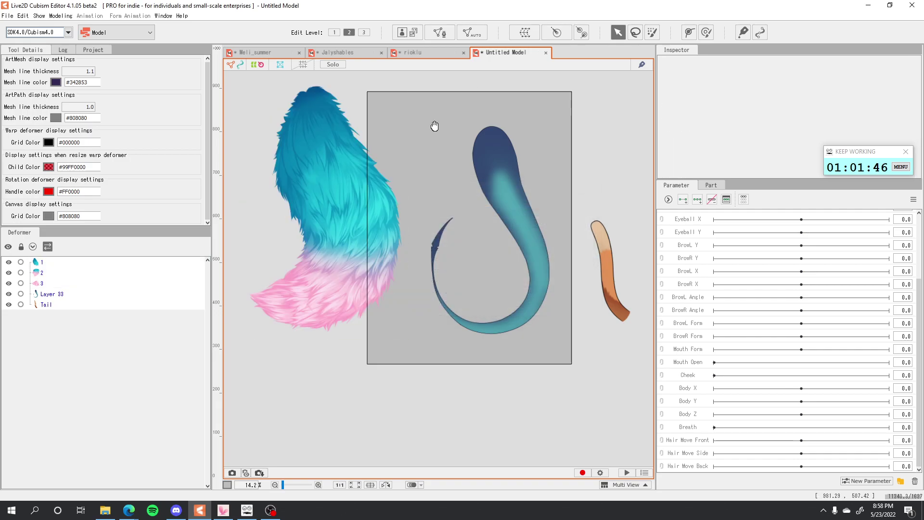
Examine the mesh of the teal tail (Layer 33) up close in mesh editing and leave the editor
{"action": "scroll", "coordinate": [477, 137], "scroll_direction": "up", "scroll_amount": 1}
{"action": "left_click", "coordinate": [479, 139]}
{"action": "scroll", "coordinate": [501, 212], "scroll_direction": "up", "scroll_amount": 2}
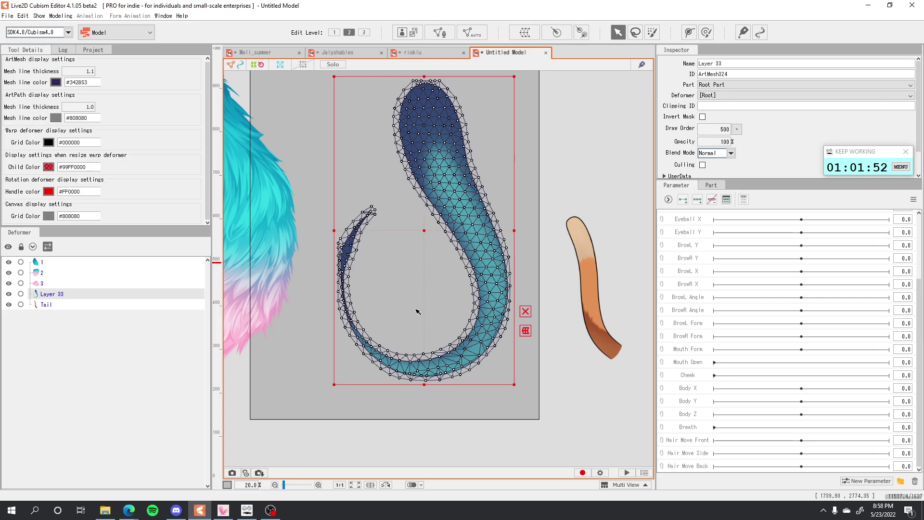
{"action": "scroll", "coordinate": [423, 380], "scroll_direction": "up", "scroll_amount": 1}
{"action": "double_click", "coordinate": [503, 378]}
{"action": "left_click_drag", "start_coordinate": [520, 421], "coordinate": [520, 300]}
{"action": "scroll", "coordinate": [472, 408], "scroll_direction": "up", "scroll_amount": 4}
{"action": "scroll", "coordinate": [497, 236], "scroll_direction": "up", "scroll_amount": 1}
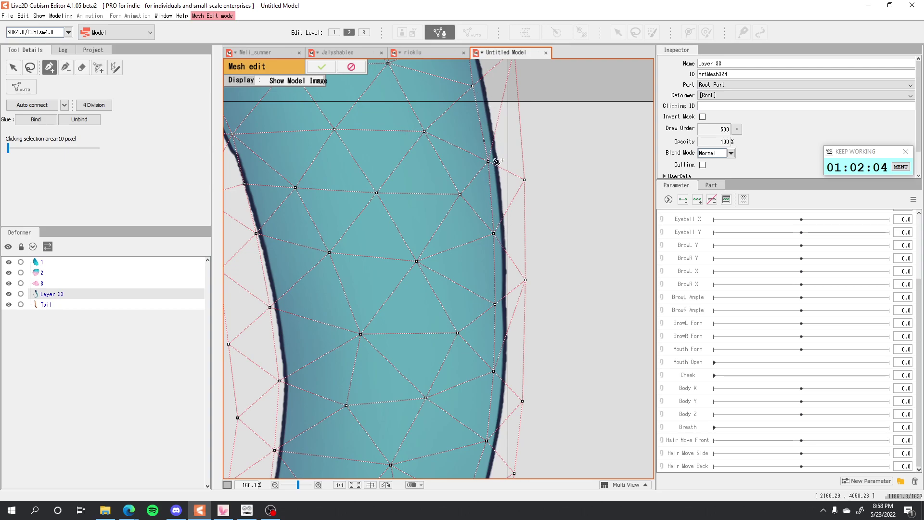
{"action": "scroll", "coordinate": [507, 207], "scroll_direction": "down", "scroll_amount": 4}
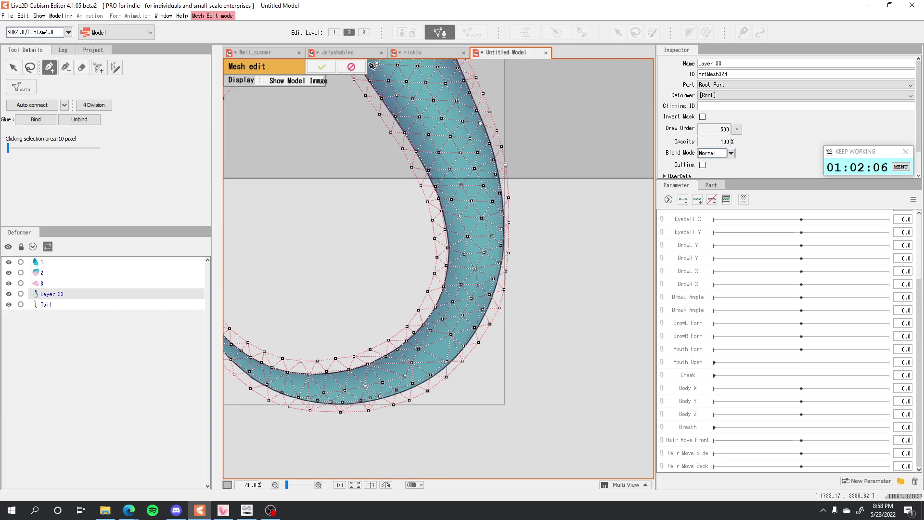
{"action": "left_click", "coordinate": [322, 67]}
Examine the orange cat tail's mesh and its centre line of vertices in mesh editing and leave the editor
{"action": "scroll", "coordinate": [483, 149], "scroll_direction": "down", "scroll_amount": 5}
{"action": "scroll", "coordinate": [564, 190], "scroll_direction": "up", "scroll_amount": 2}
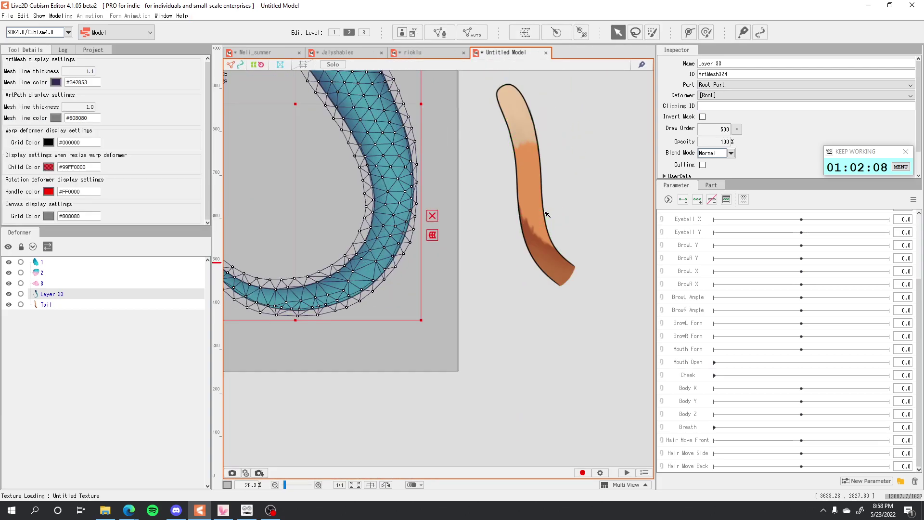
{"action": "left_click", "coordinate": [544, 202]}
{"action": "scroll", "coordinate": [605, 185], "scroll_direction": "up", "scroll_amount": 2}
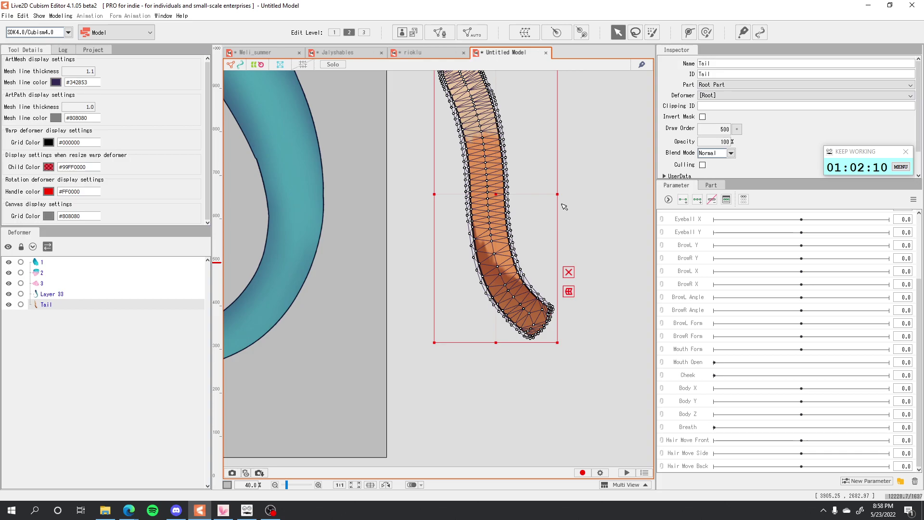
{"action": "key", "text": "ctrl+e"}
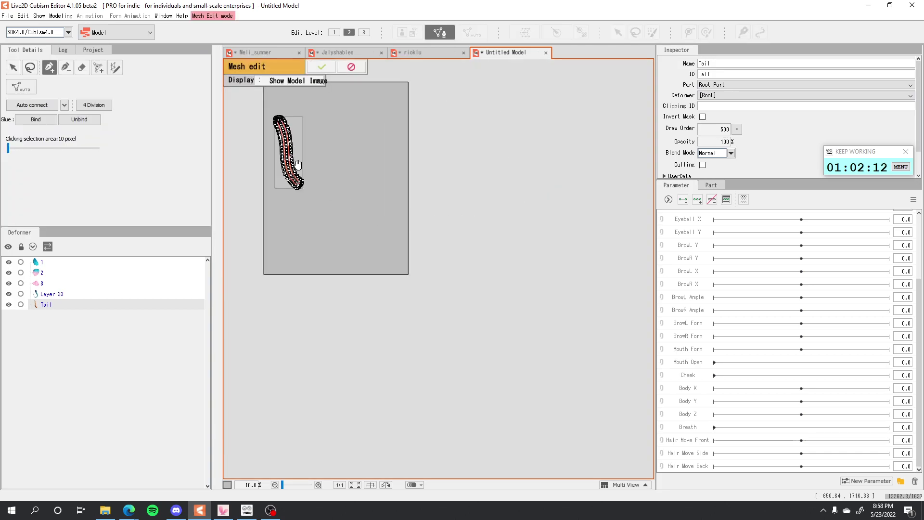
{"action": "scroll", "coordinate": [295, 165], "scroll_direction": "up", "scroll_amount": 8}
{"action": "scroll", "coordinate": [474, 280], "scroll_direction": "down", "scroll_amount": 3}
{"action": "scroll", "coordinate": [427, 159], "scroll_direction": "up", "scroll_amount": 3}
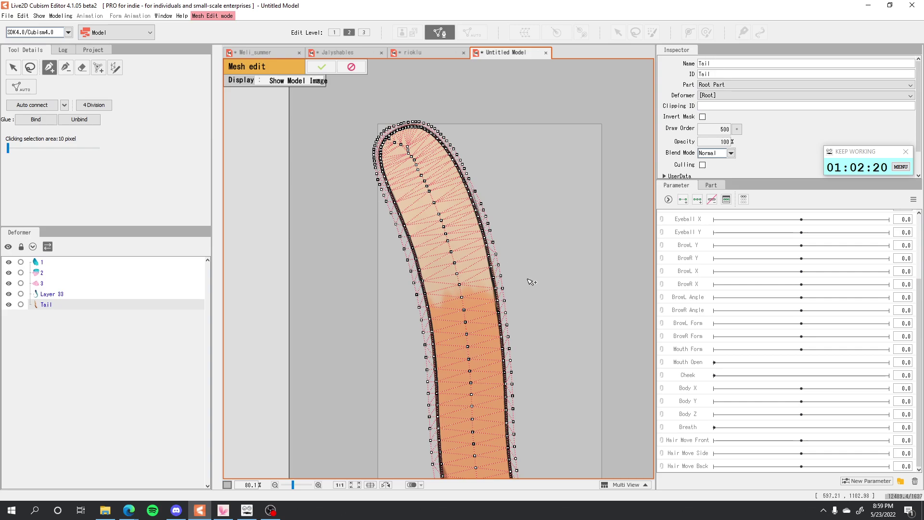
{"action": "scroll", "coordinate": [526, 279], "scroll_direction": "down", "scroll_amount": 4}
{"action": "left_click", "coordinate": [326, 70]}
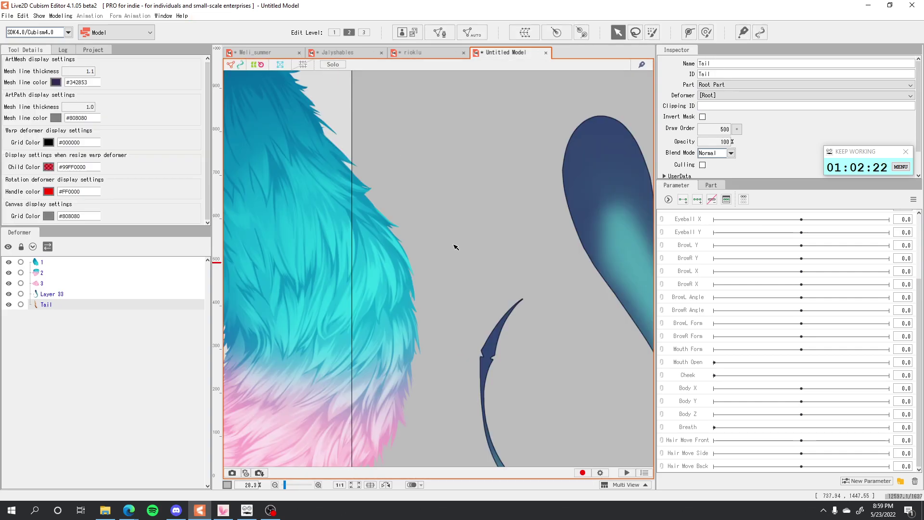
Draw a deform path with five control points along the orange tail's centre line, from its dark base to its light tip
{"action": "scroll", "coordinate": [455, 253], "scroll_direction": "down", "scroll_amount": 4}
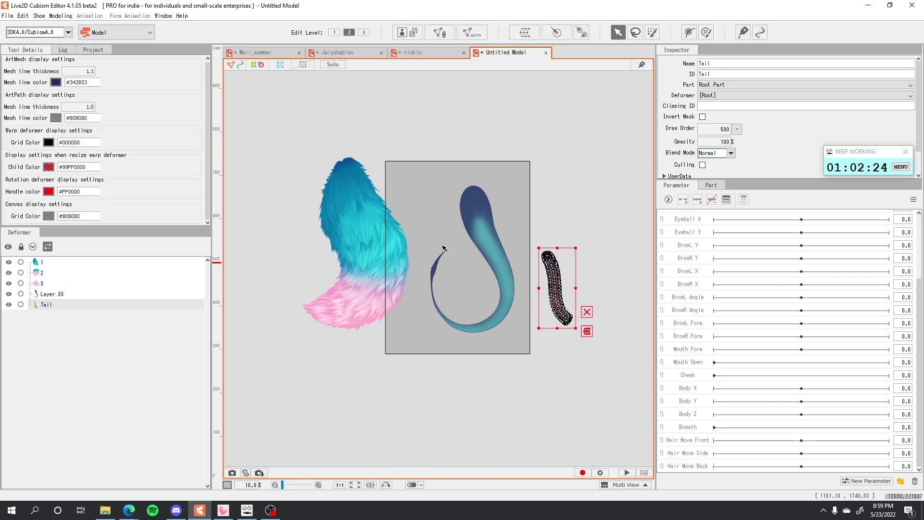
{"action": "left_click", "coordinate": [693, 36]}
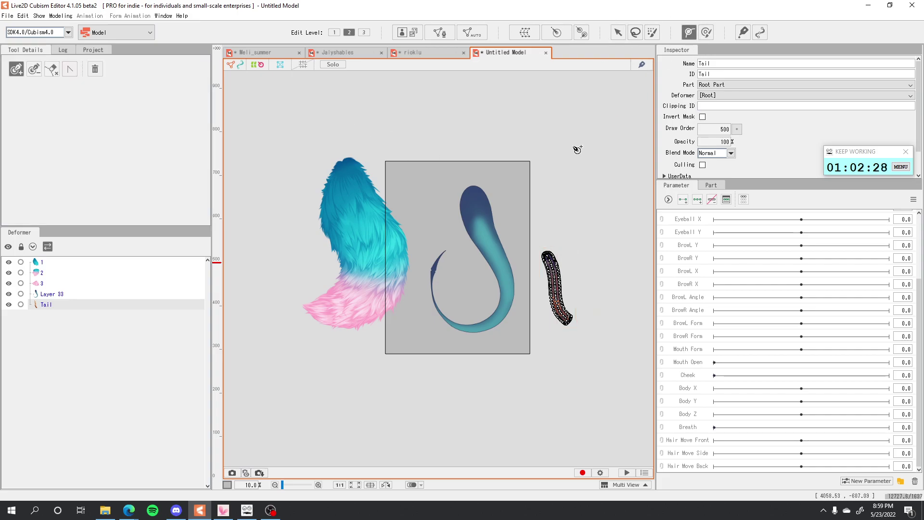
{"action": "scroll", "coordinate": [530, 215], "scroll_direction": "up", "scroll_amount": 5}
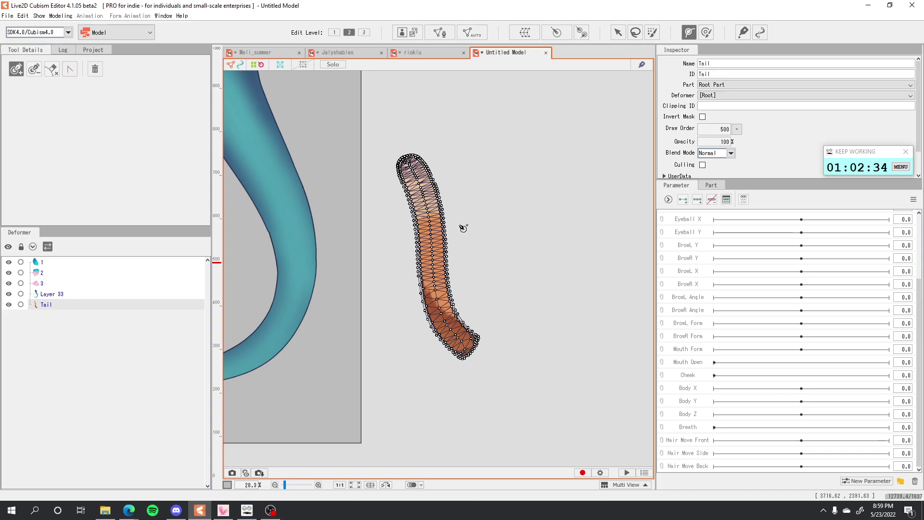
{"action": "left_click", "coordinate": [468, 347]}
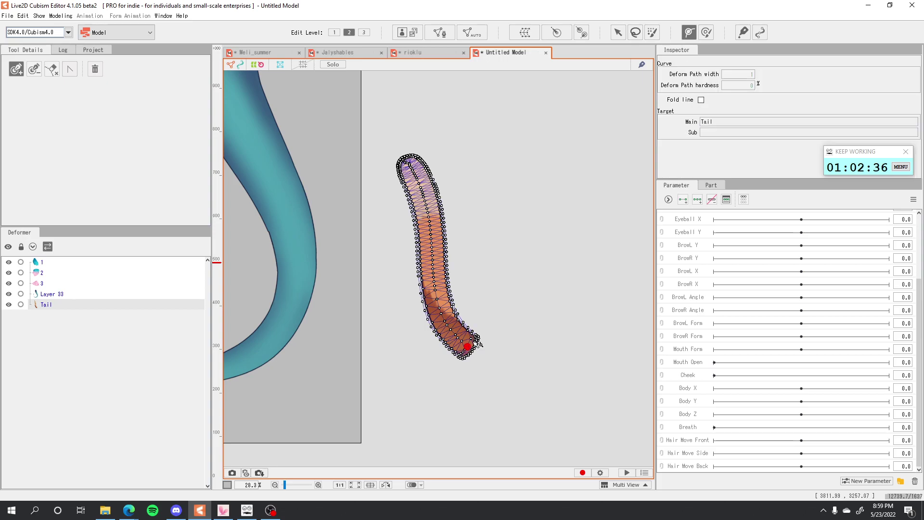
{"action": "left_click", "coordinate": [439, 312]}
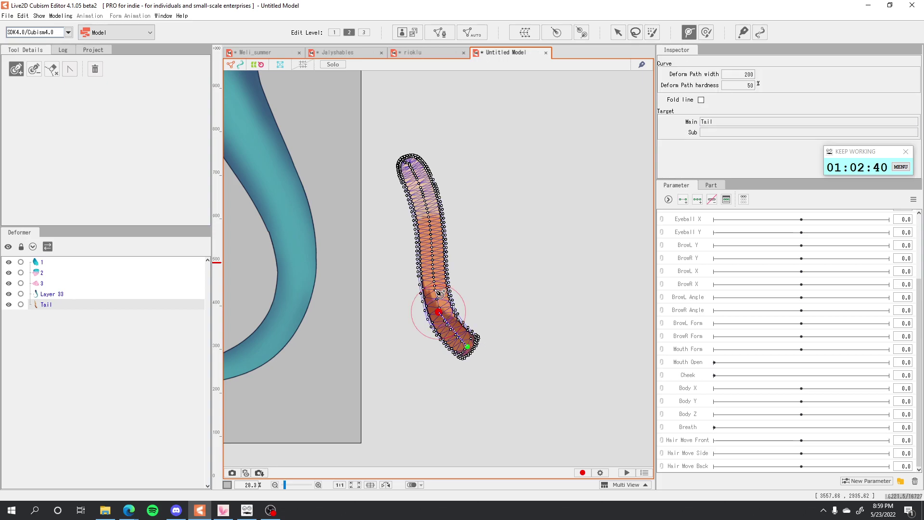
{"action": "left_click", "coordinate": [432, 260]}
{"action": "left_click", "coordinate": [428, 209]}
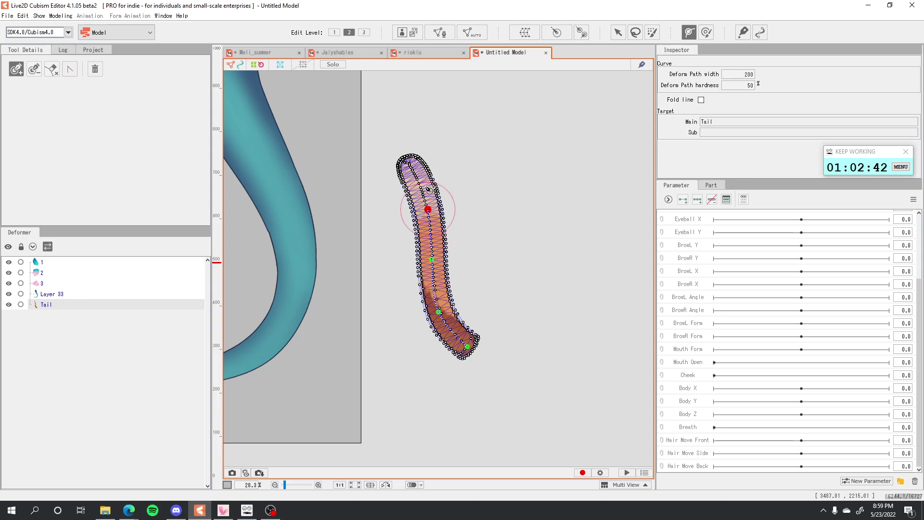
{"action": "left_click", "coordinate": [408, 167]}
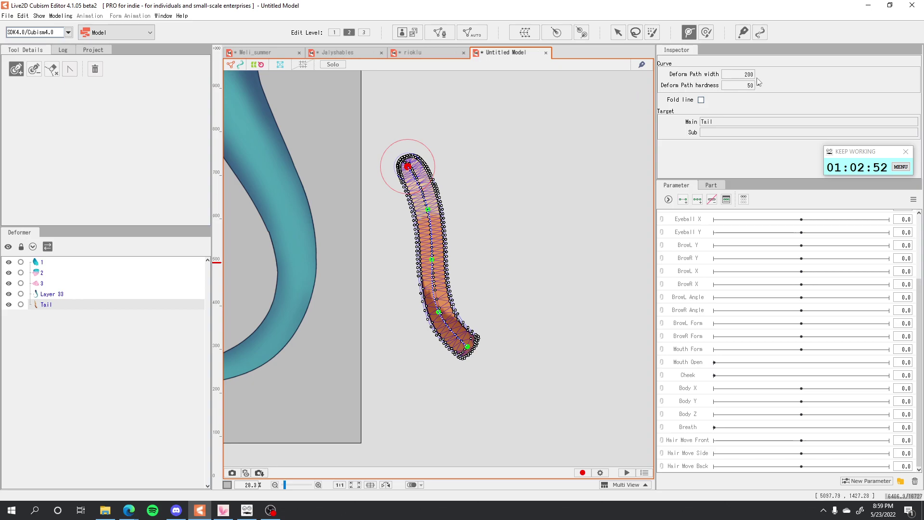
Set the orange tail's deform path width to 230 and check its coverage around the tip
{"action": "mouse_move", "coordinate": [739, 74]}
{"action": "left_mouse_down"}
{"action": "mouse_move", "coordinate": [761, 73]}
{"action": "mouse_move", "coordinate": [752, 74]}
{"action": "left_mouse_up"}
{"action": "scroll", "coordinate": [396, 154], "scroll_direction": "up", "scroll_amount": 6}
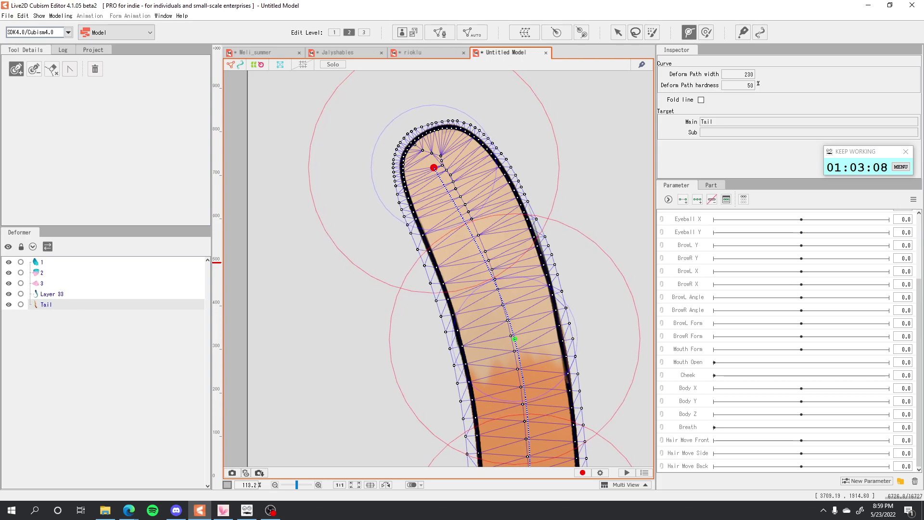
{"action": "scroll", "coordinate": [432, 141], "scroll_direction": "down", "scroll_amount": 8}
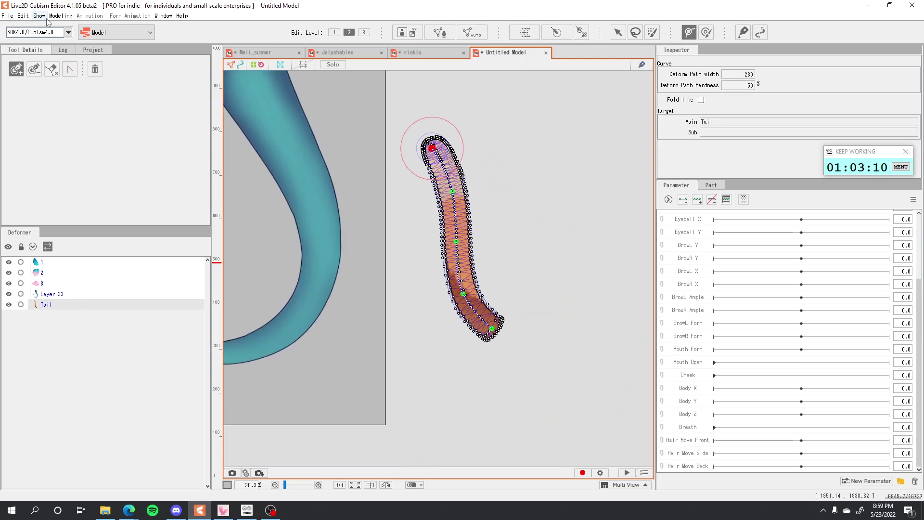
Skin the orange tail using its deformation path
{"action": "left_click", "coordinate": [60, 16]}
{"action": "mouse_move", "coordinate": [111, 90]}
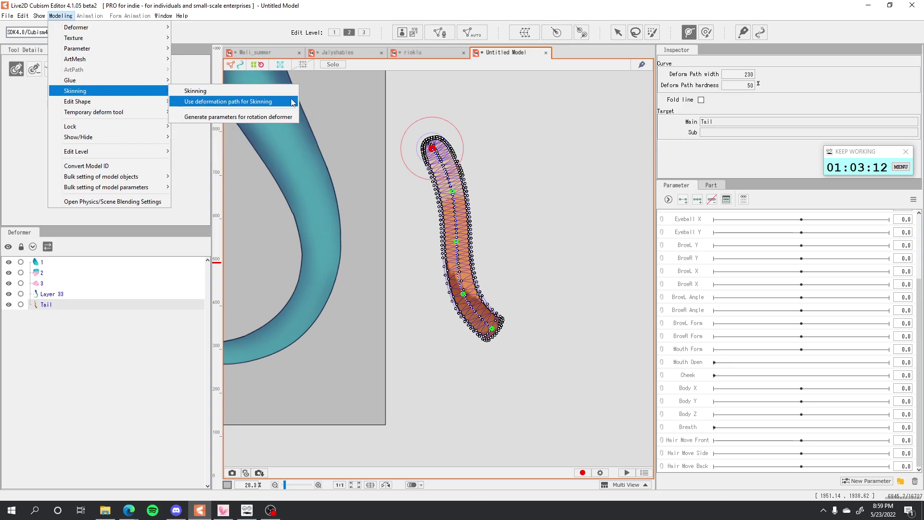
{"action": "left_click", "coordinate": [249, 103]}
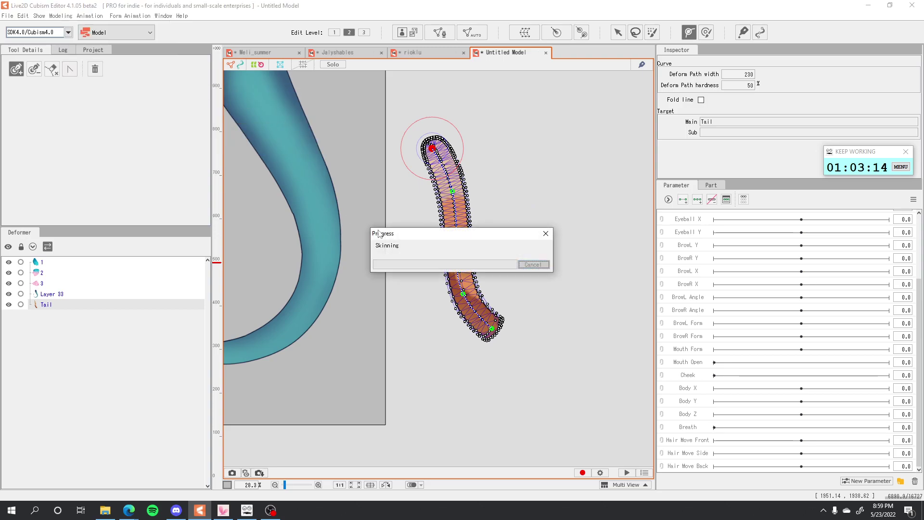
Open the physics settings and add a group named "breathing"
{"action": "left_click", "coordinate": [67, 16]}
{"action": "left_click", "coordinate": [116, 201]}
{"action": "left_click", "coordinate": [180, 94]}
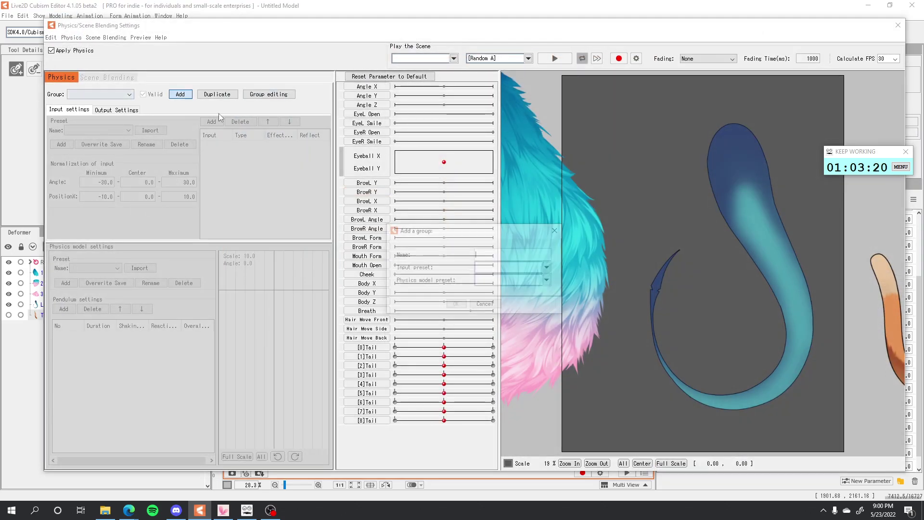
{"action": "type", "text": "breathing"}
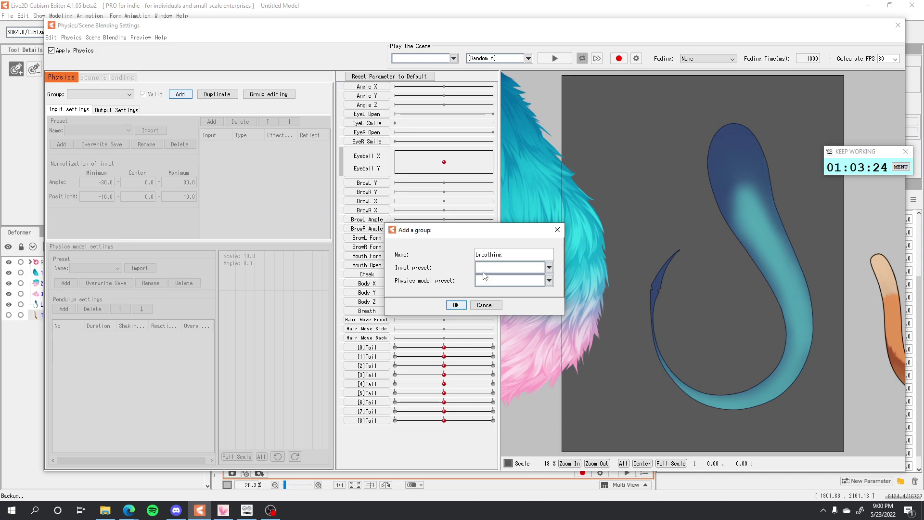
{"action": "left_click", "coordinate": [463, 307]}
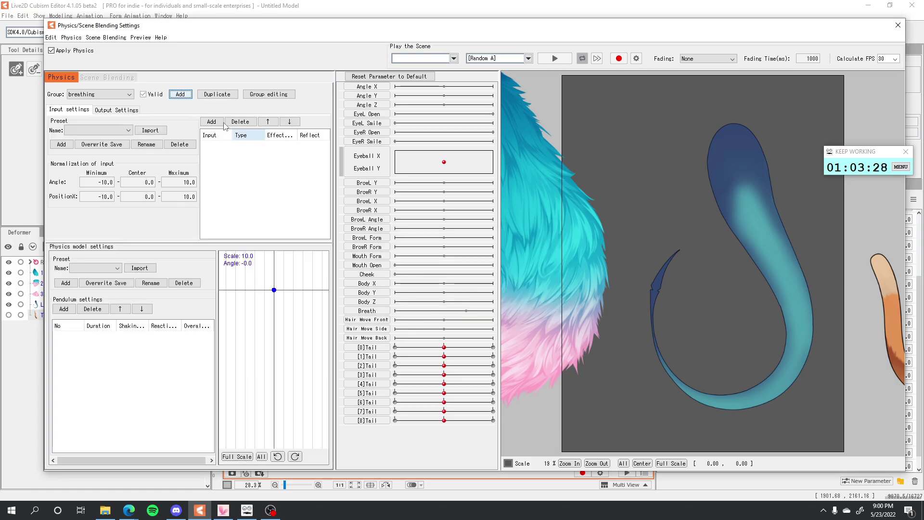
Add Breath as the only input parameter of the breathing group
{"action": "left_click", "coordinate": [211, 122]}
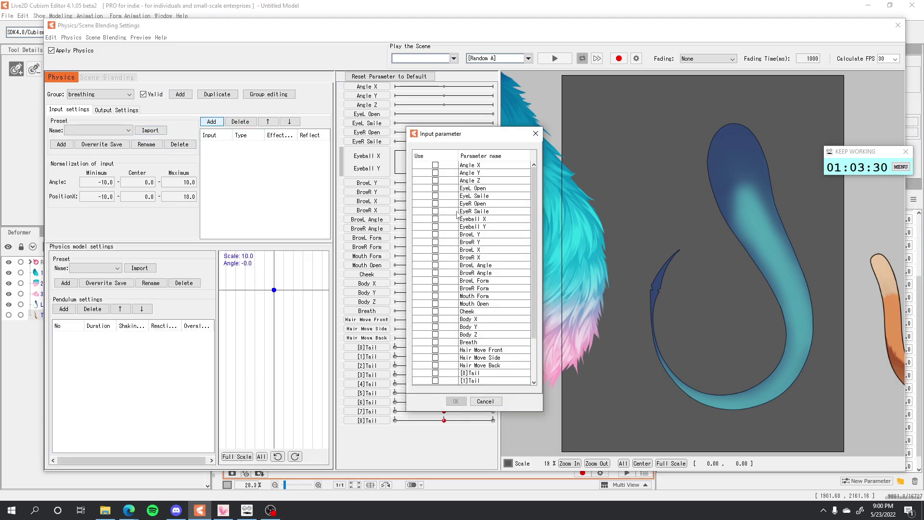
{"action": "left_click", "coordinate": [499, 319]}
{"action": "scroll", "coordinate": [498, 321], "scroll_direction": "down", "scroll_amount": 3}
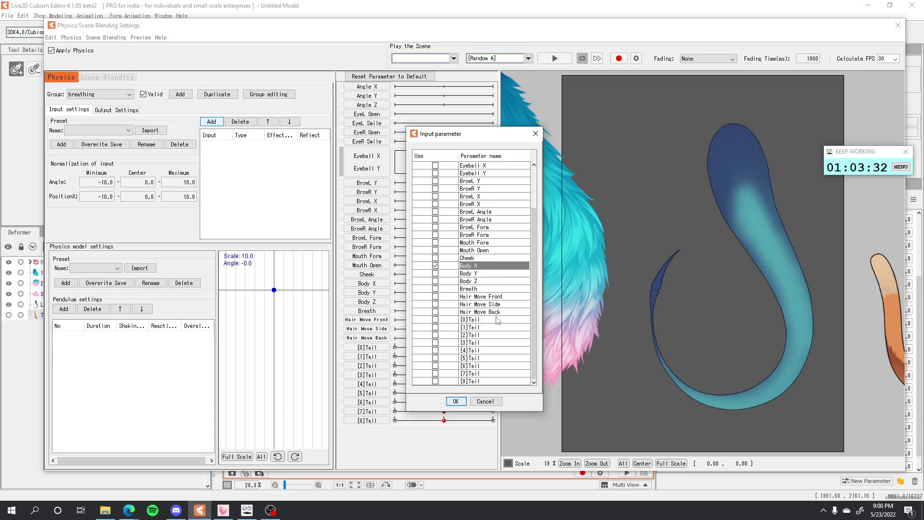
{"action": "left_click", "coordinate": [435, 266]}
{"action": "left_click", "coordinate": [435, 288]}
{"action": "left_click", "coordinate": [456, 402]}
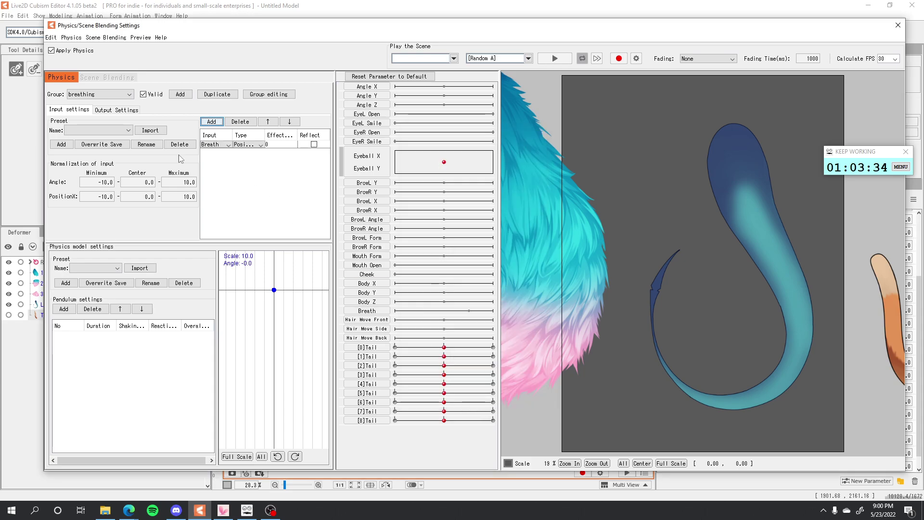
{"action": "left_click", "coordinate": [248, 144]}
{"action": "left_click", "coordinate": [248, 159]}
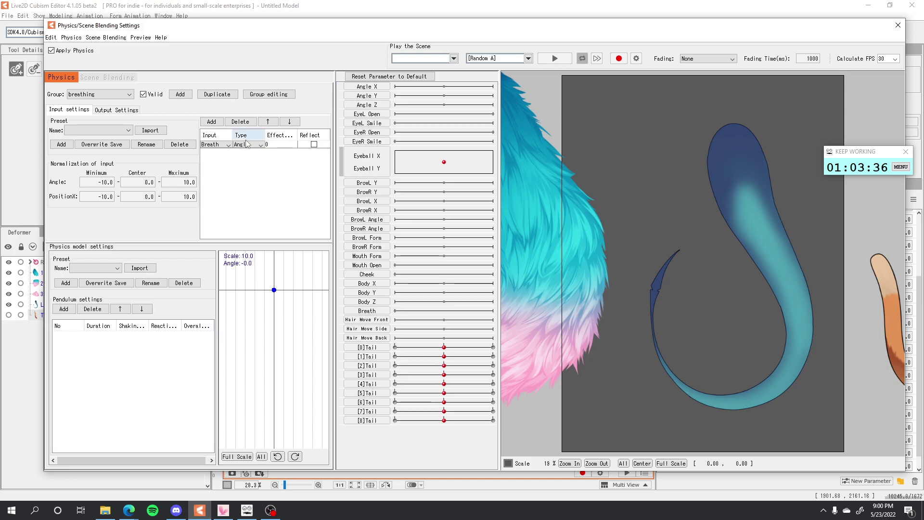
{"action": "left_click", "coordinate": [248, 144]}
{"action": "left_click", "coordinate": [248, 156]}
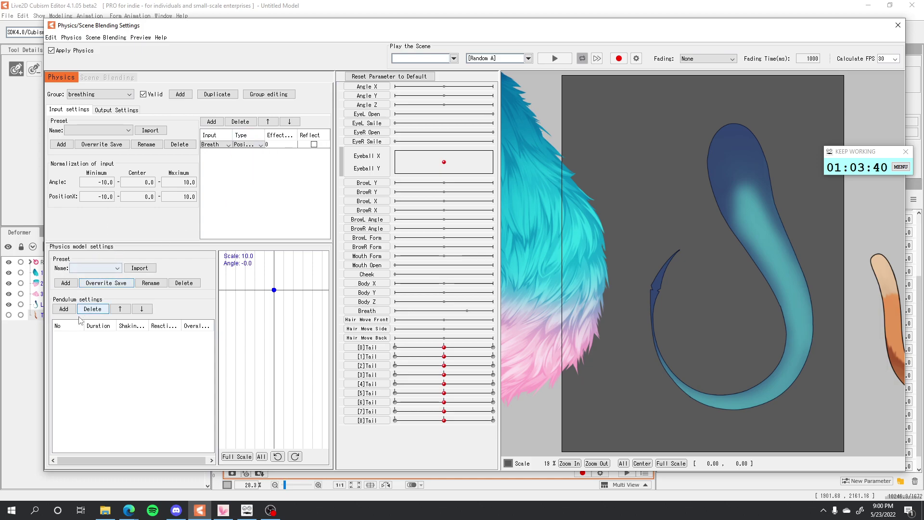
Add a first pendulum and give the Breath input an effectiveness of 100 and the type Angle
{"action": "left_click", "coordinate": [64, 309]}
{"action": "double_click", "coordinate": [281, 144]}
{"action": "type", "text": "100"}
{"action": "key", "text": "Return"}
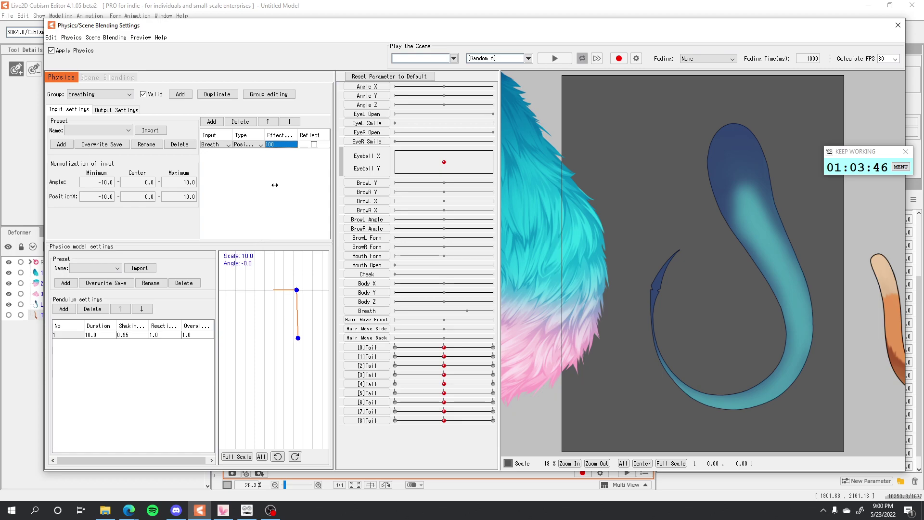
{"action": "left_click", "coordinate": [248, 144]}
{"action": "left_click", "coordinate": [250, 159]}
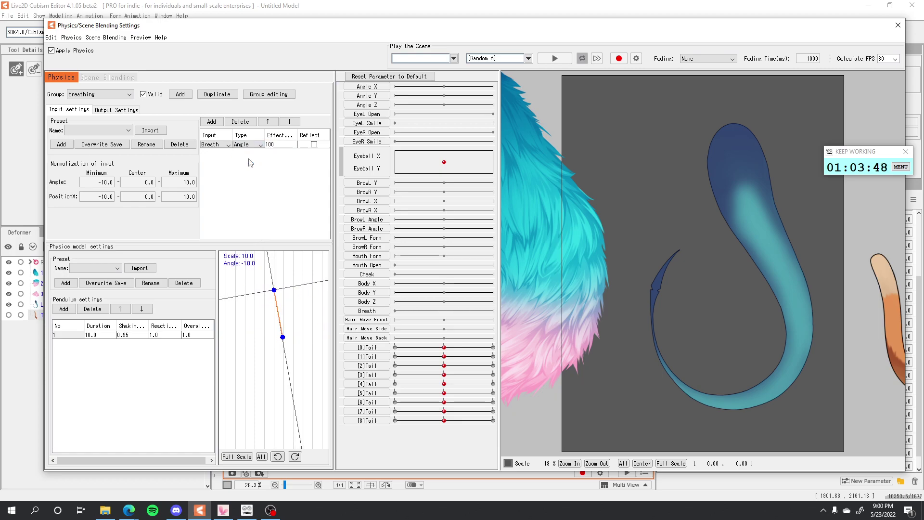
Set the input normalization angle range to a minimum of -60 and a maximum of 60
{"action": "double_click", "coordinate": [104, 182]}
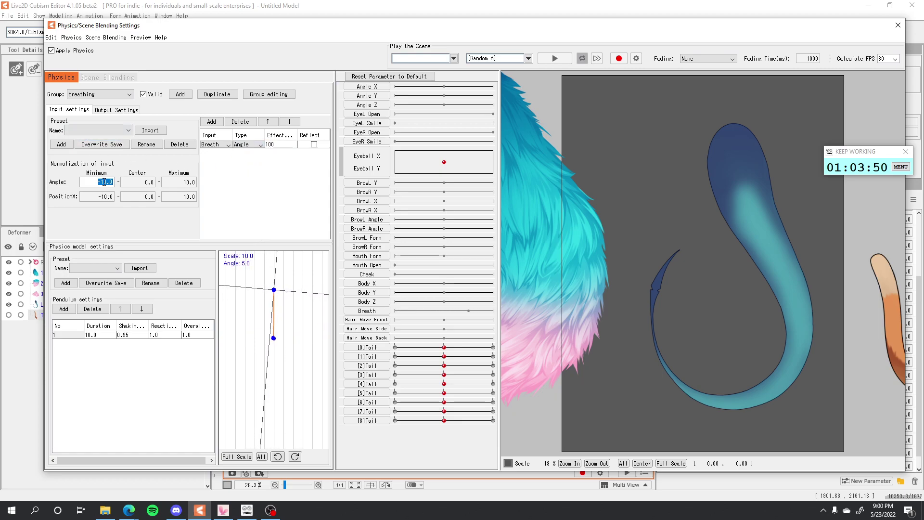
{"action": "type", "text": "-60"}
{"action": "double_click", "coordinate": [190, 182]}
{"action": "type", "text": "60"}
{"action": "key", "text": "Return"}
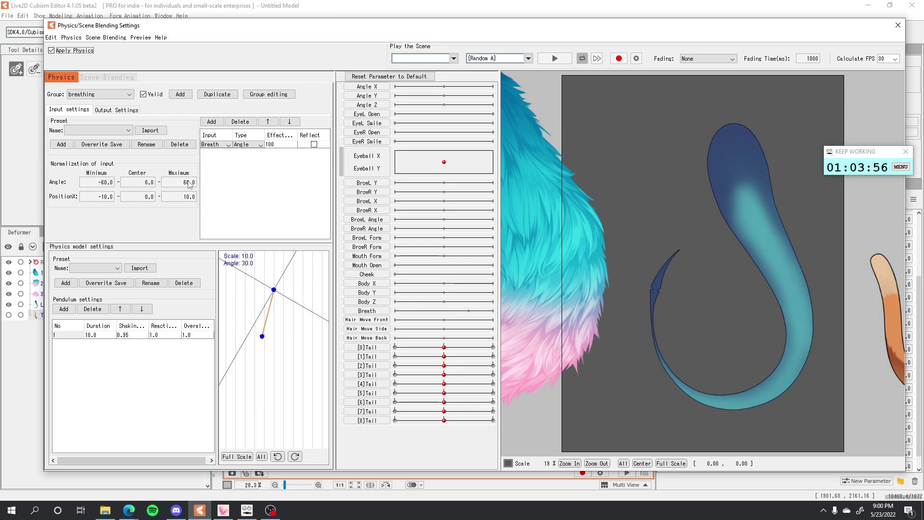
Add further pendulums to the breathing group until its physics chain has 13
{"action": "left_click", "coordinate": [65, 311]}
{"action": "left_click", "coordinate": [66, 311]}
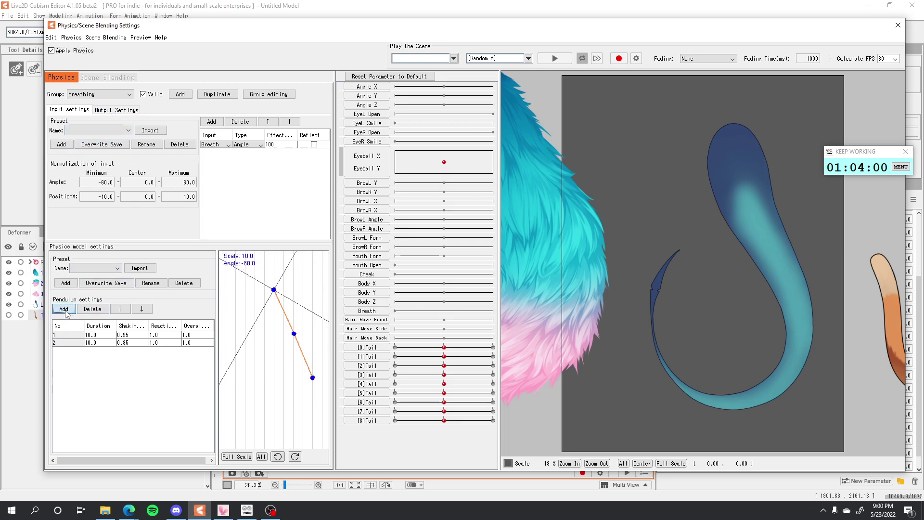
{"action": "left_click", "coordinate": [65, 311]}
{"action": "left_click", "coordinate": [65, 310]}
{"action": "left_click", "coordinate": [66, 311]}
{"action": "left_click", "coordinate": [66, 311]}
{"action": "left_click", "coordinate": [65, 311]}
{"action": "left_click", "coordinate": [65, 311]}
{"action": "left_click", "coordinate": [64, 309]}
{"action": "left_click", "coordinate": [65, 309]}
{"action": "left_click", "coordinate": [65, 309]}
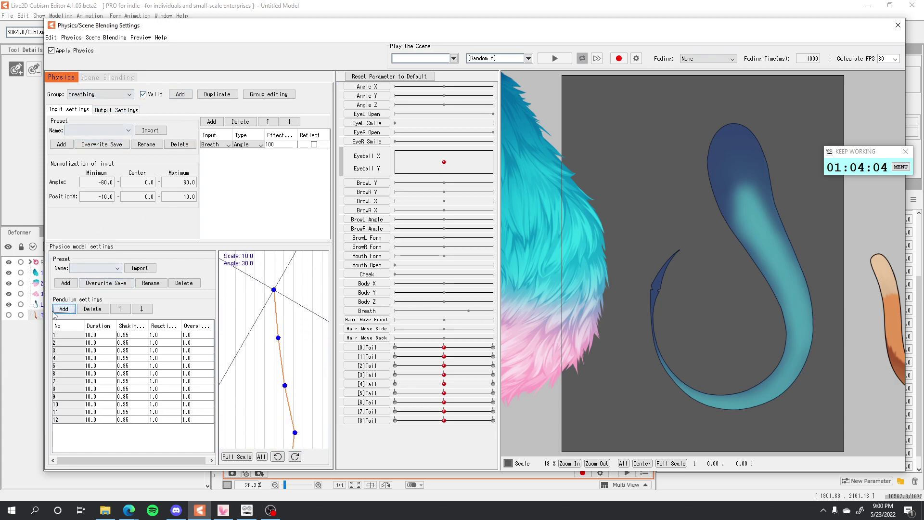
Add the nine parameters [0]Tail to [8]Tail as outputs of the breathing group
{"action": "left_click", "coordinate": [122, 114]}
{"action": "left_click", "coordinate": [59, 120]}
{"action": "scroll", "coordinate": [485, 329], "scroll_direction": "down", "scroll_amount": 3}
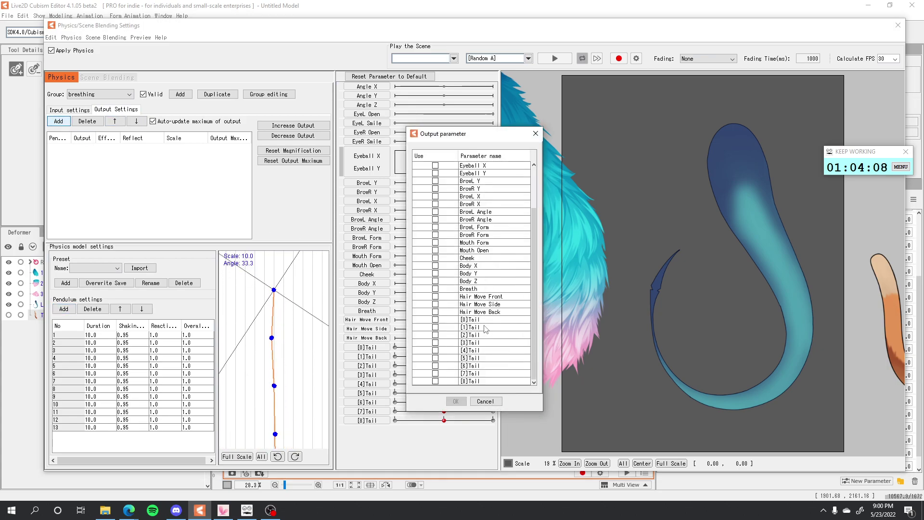
{"action": "left_click_drag", "start_coordinate": [437, 322], "coordinate": [443, 364]}
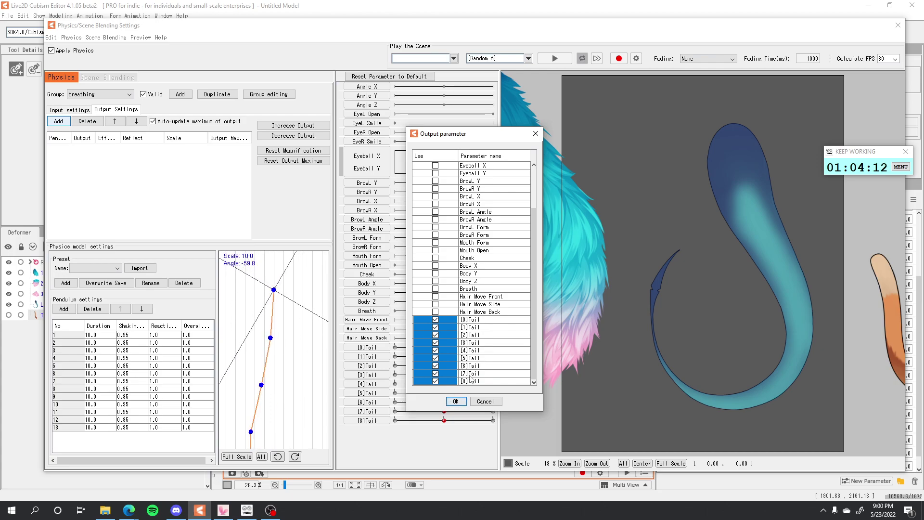
{"action": "left_click", "coordinate": [456, 401]}
Increase the output of all tail parameters so that the orange tail swings across its full range
{"action": "scroll", "coordinate": [819, 217], "scroll_direction": "down", "scroll_amount": 2}
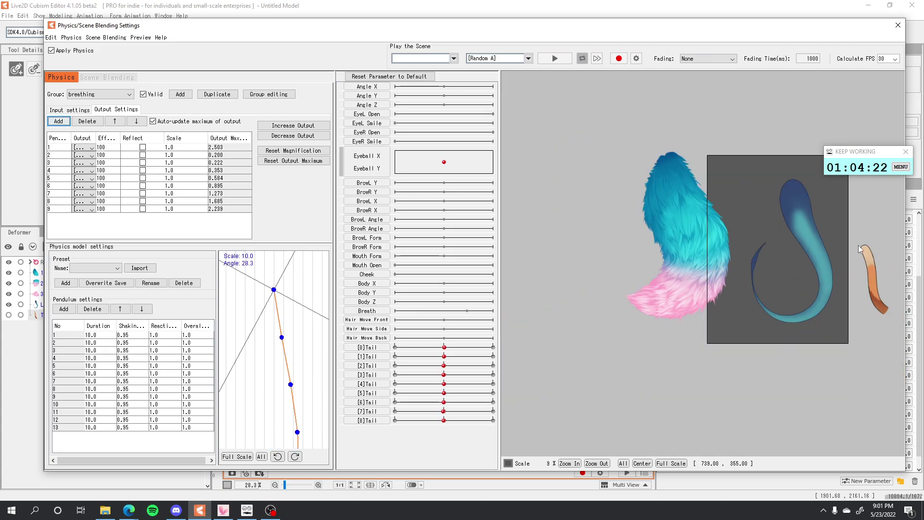
{"action": "scroll", "coordinate": [804, 224], "scroll_direction": "up", "scroll_amount": 4}
{"action": "left_click", "coordinate": [293, 125]}
{"action": "left_click", "coordinate": [439, 267]}
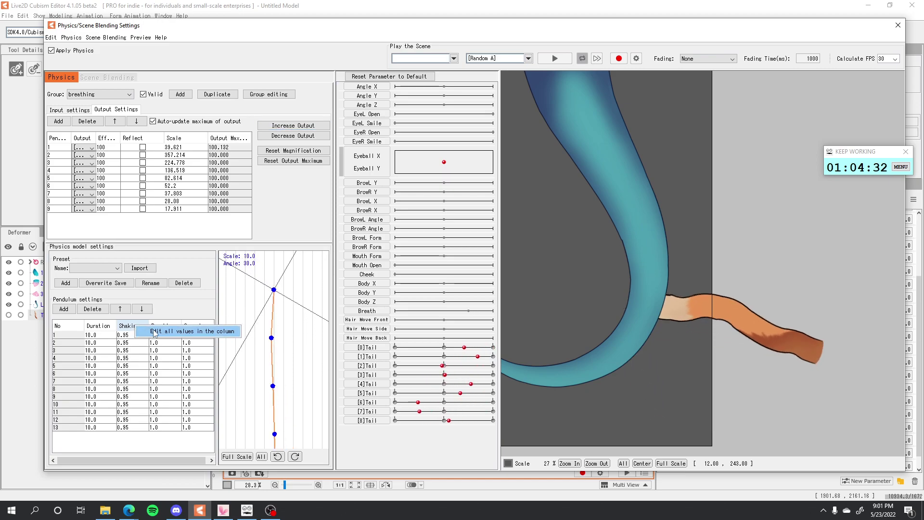
Set the shaking influence of all pendulums to 0.8 and decrease the excess output
{"action": "left_click", "coordinate": [135, 330]}
{"action": "type", "text": "0"}
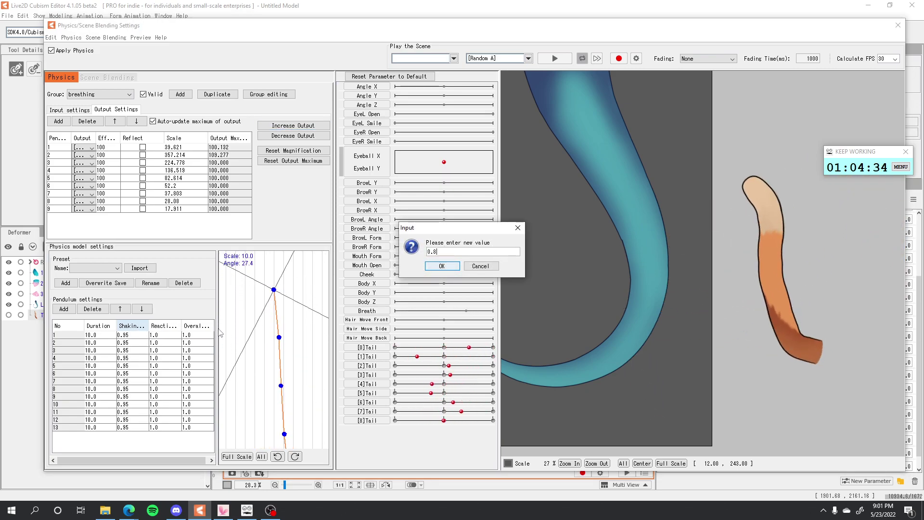
{"action": "type", "text": ".8"}
{"action": "key", "text": "Return"}
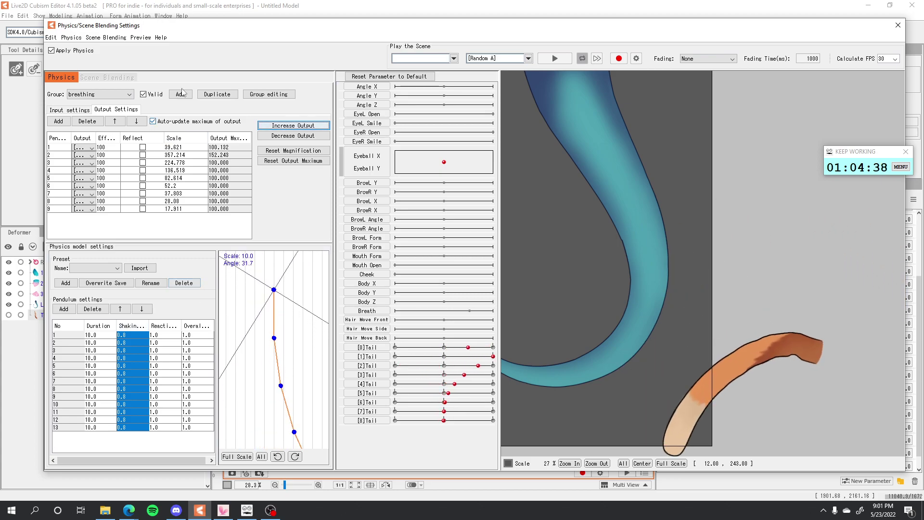
{"action": "left_click", "coordinate": [294, 136]}
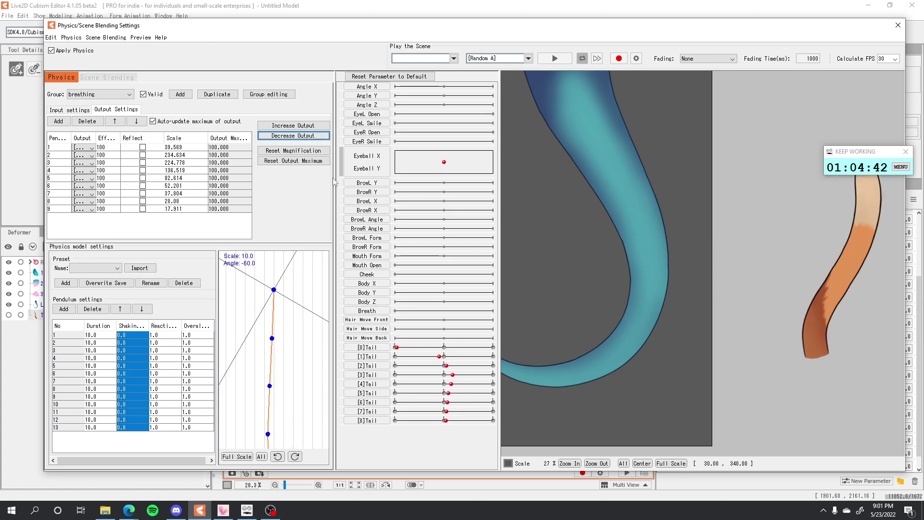
Set the overall acceleration of all pendulums to 0.8
{"action": "right_click", "coordinate": [188, 325]}
{"action": "left_click", "coordinate": [218, 330]}
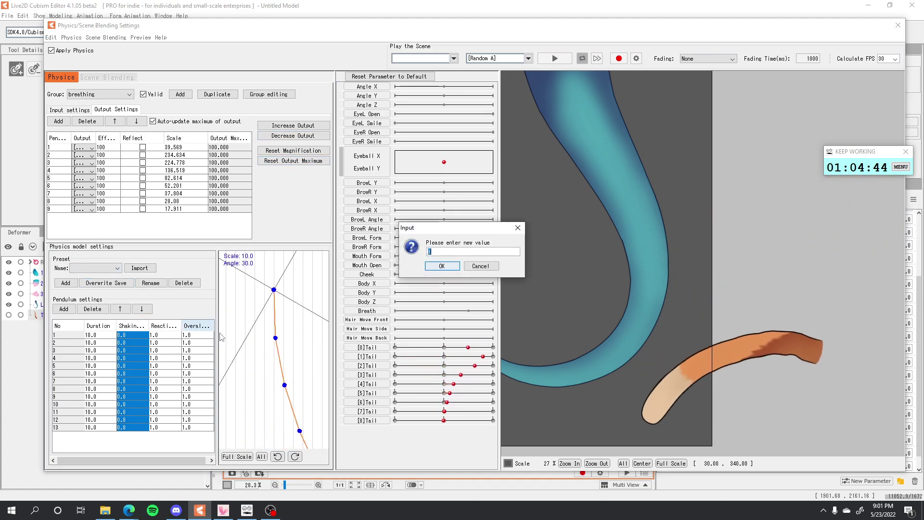
{"action": "type", "text": "0."}
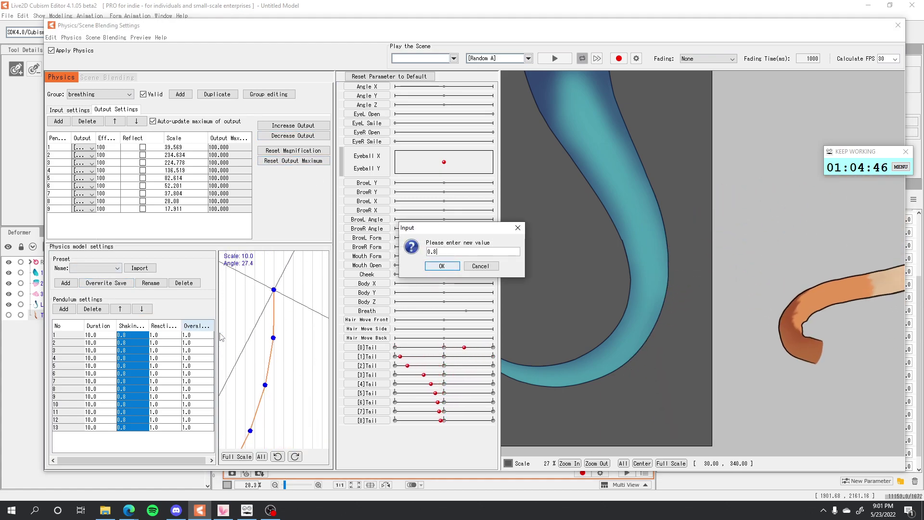
{"action": "type", "text": "8"}
{"action": "key", "text": "Return"}
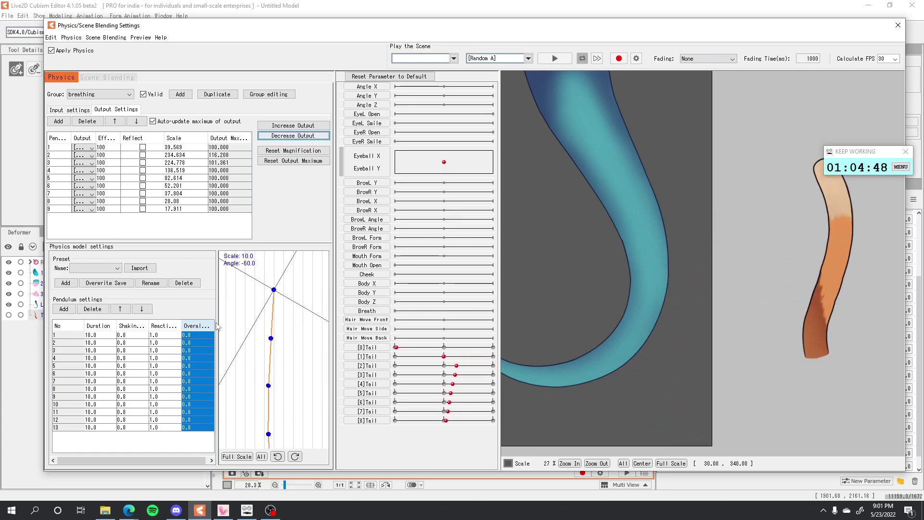
Set the duration of all pendulums to 5
{"action": "right_click", "coordinate": [135, 328]}
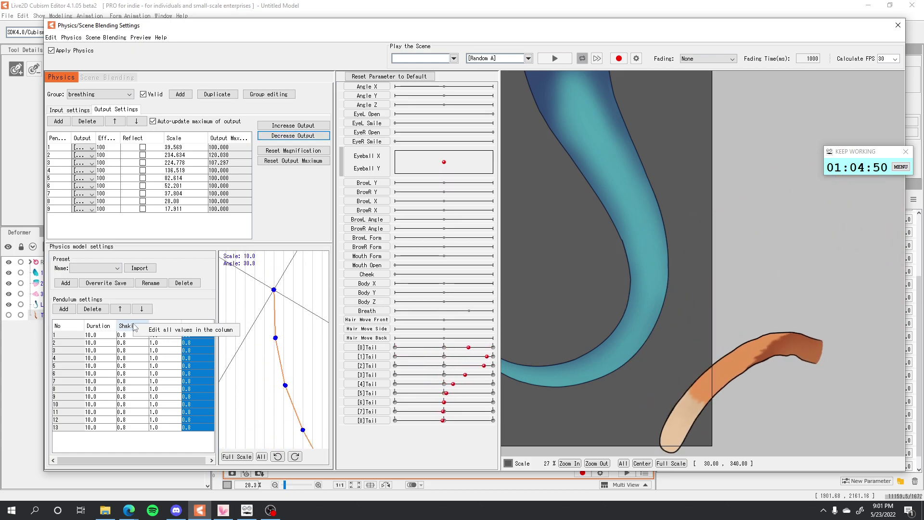
{"action": "left_click", "coordinate": [99, 326]}
{"action": "right_click", "coordinate": [99, 327]}
{"action": "left_click", "coordinate": [119, 336]}
{"action": "type", "text": "5"}
{"action": "key", "text": "Return"}
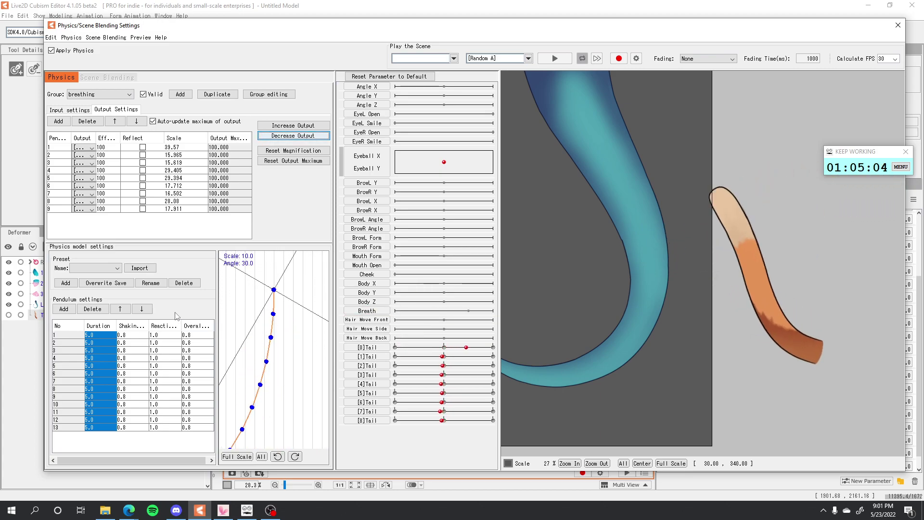
Set the overall acceleration of all pendulums to 0.5 and close the physics settings
{"action": "left_click", "coordinate": [200, 326]}
{"action": "type", "text": "0.5"}
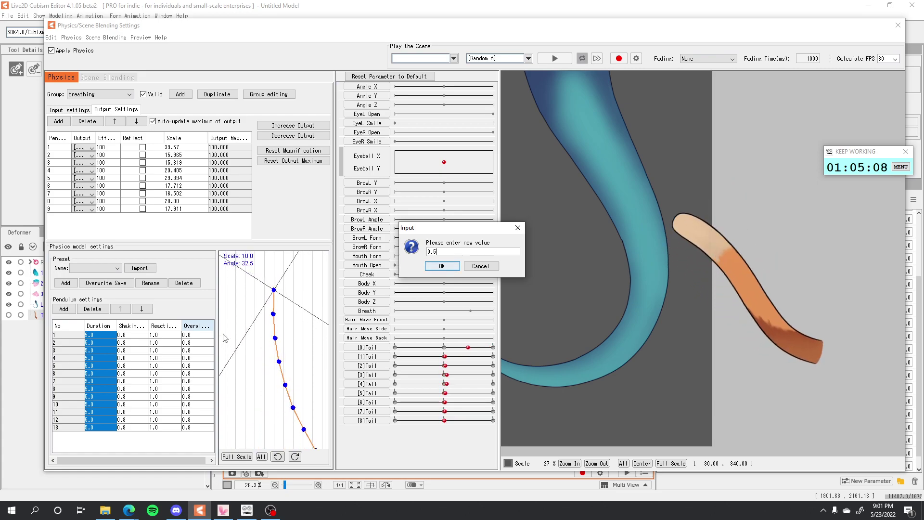
{"action": "key", "text": "Return"}
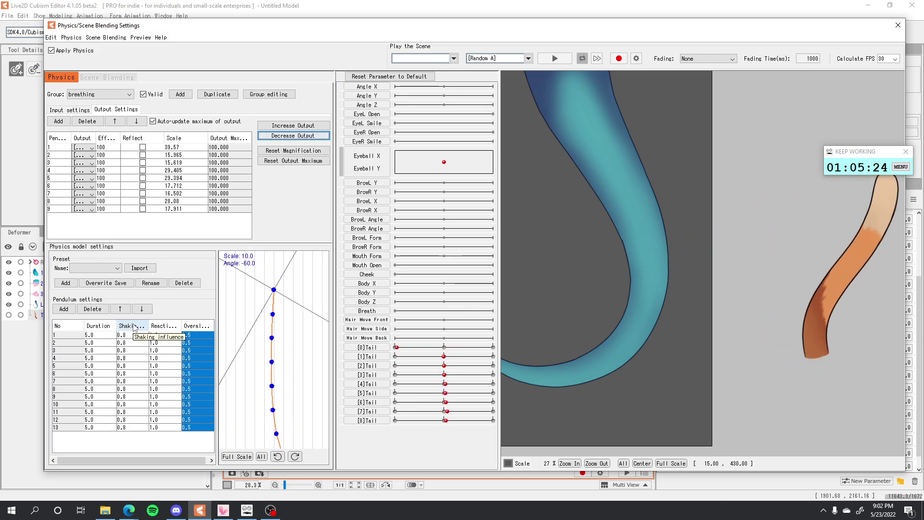
{"action": "left_click", "coordinate": [898, 25]}
{"action": "scroll", "coordinate": [489, 243], "scroll_direction": "down", "scroll_amount": 3}
{"action": "key", "text": "ctrl+s"}
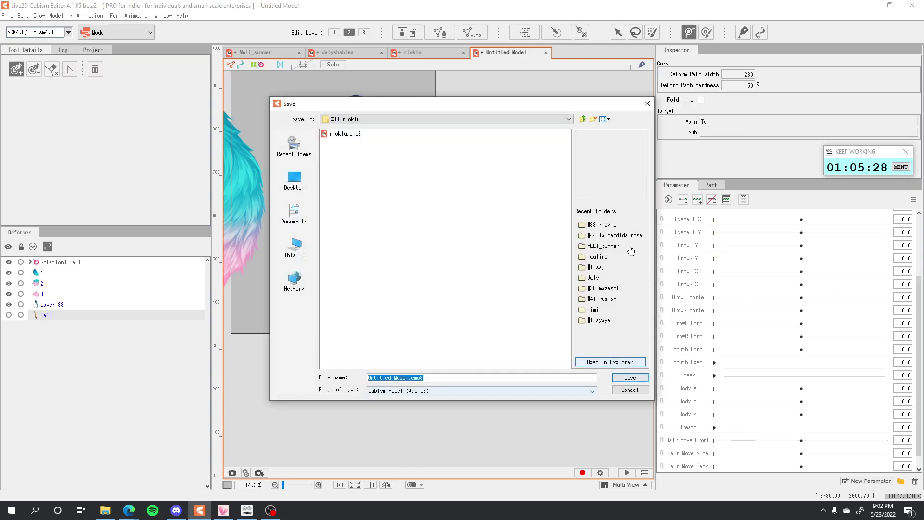
{"action": "left_click", "coordinate": [648, 104]}
{"action": "left_click_drag", "start_coordinate": [399, 193], "coordinate": [456, 208]}
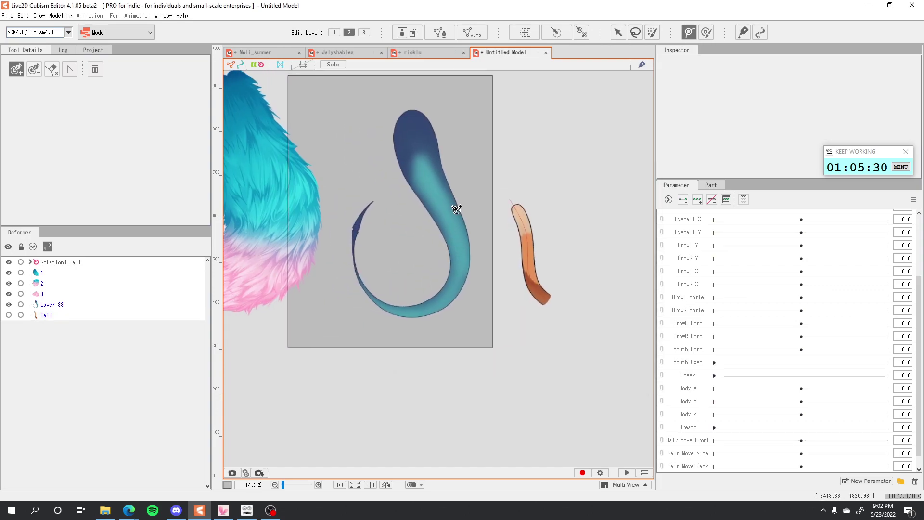
Select the blue upper section of the fluffy tail (1) to view its mesh
{"action": "left_click", "coordinate": [619, 33]}
{"action": "left_click_drag", "start_coordinate": [343, 177], "coordinate": [478, 207]}
{"action": "left_click", "coordinate": [403, 244]}
{"action": "left_click_drag", "start_coordinate": [397, 294], "coordinate": [420, 298]}
{"action": "left_click_drag", "start_coordinate": [600, 293], "coordinate": [502, 306]}
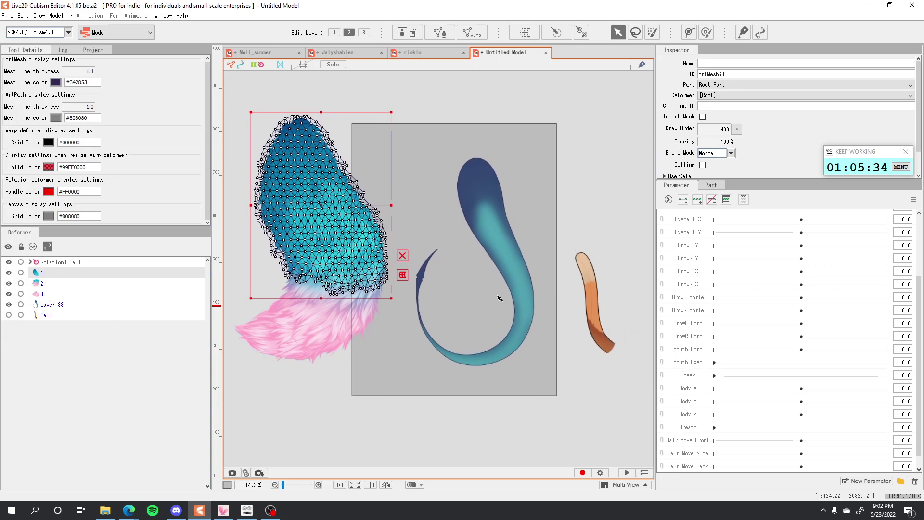
Draw a deform path along the curled blue tail (Layer 33) from its thick base to just beyond the thin tip
{"action": "left_click", "coordinate": [502, 294]}
{"action": "scroll", "coordinate": [511, 250], "scroll_direction": "up", "scroll_amount": 3}
{"action": "scroll", "coordinate": [521, 190], "scroll_direction": "down", "scroll_amount": 3}
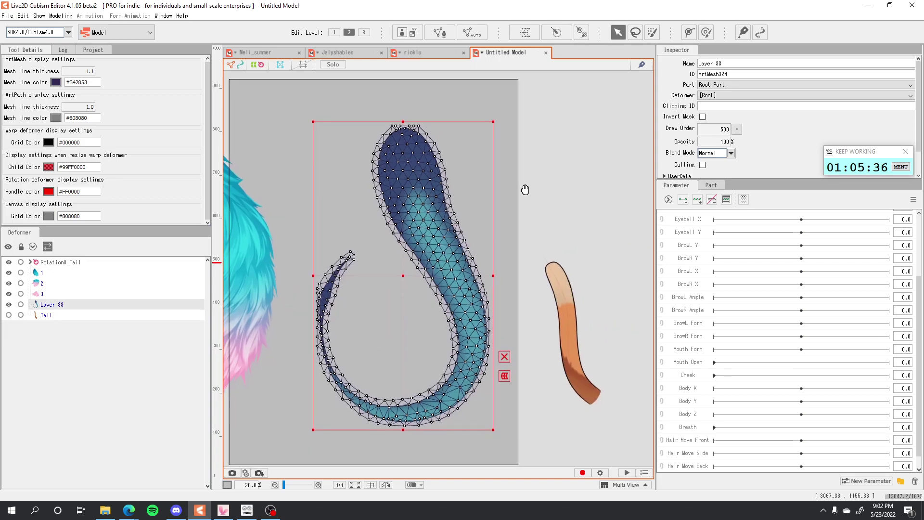
{"action": "left_click", "coordinate": [691, 34]}
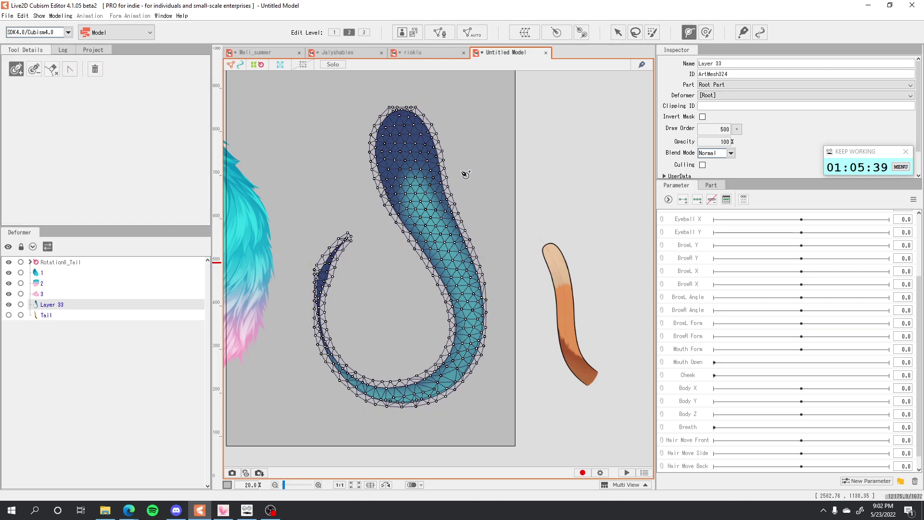
{"action": "left_click", "coordinate": [405, 133]}
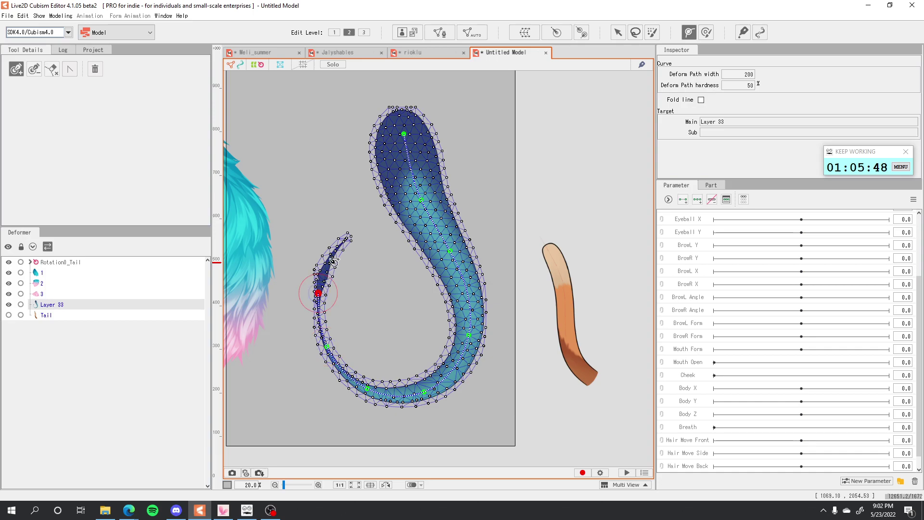
{"action": "scroll", "coordinate": [358, 232], "scroll_direction": "up", "scroll_amount": 2}
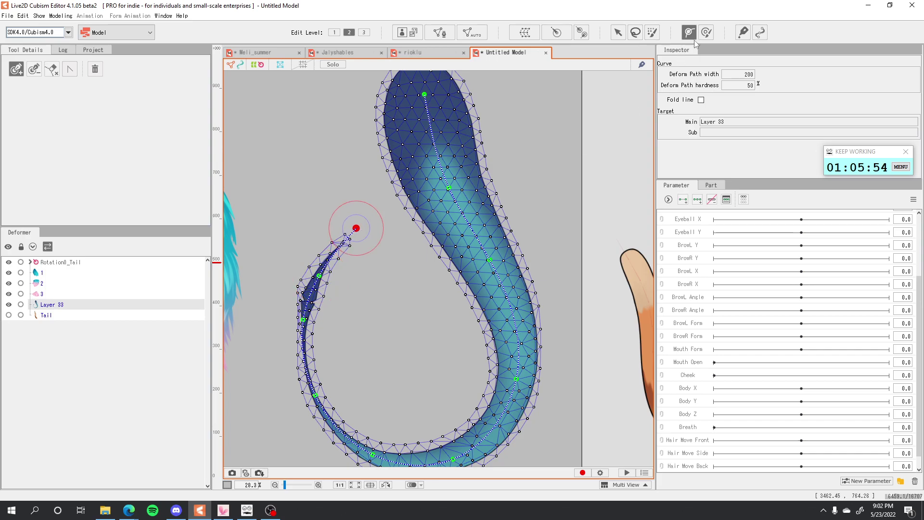
Set the deform path width of the curled tail to 598
{"action": "left_click_drag", "start_coordinate": [746, 74], "coordinate": [833, 75]}
{"action": "scroll", "coordinate": [351, 120], "scroll_direction": "down", "scroll_amount": 2}
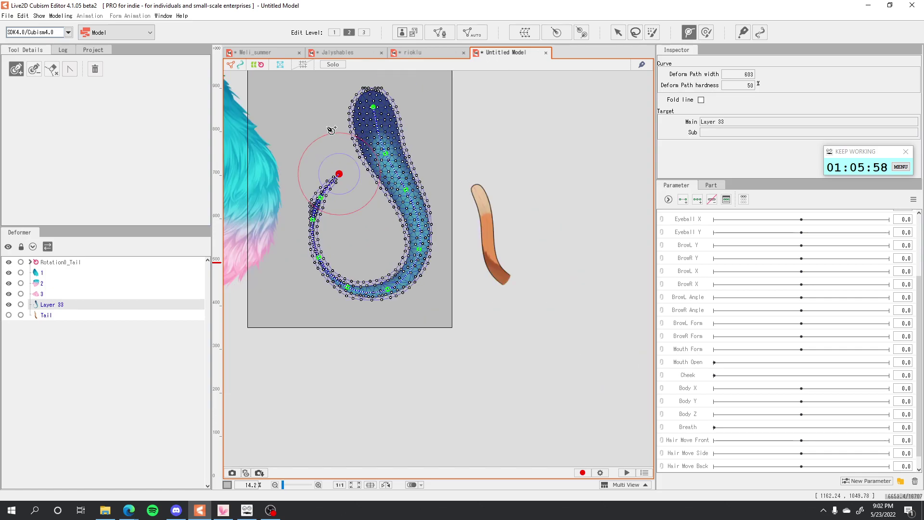
{"action": "left_click_drag", "start_coordinate": [756, 70], "coordinate": [752, 70]}
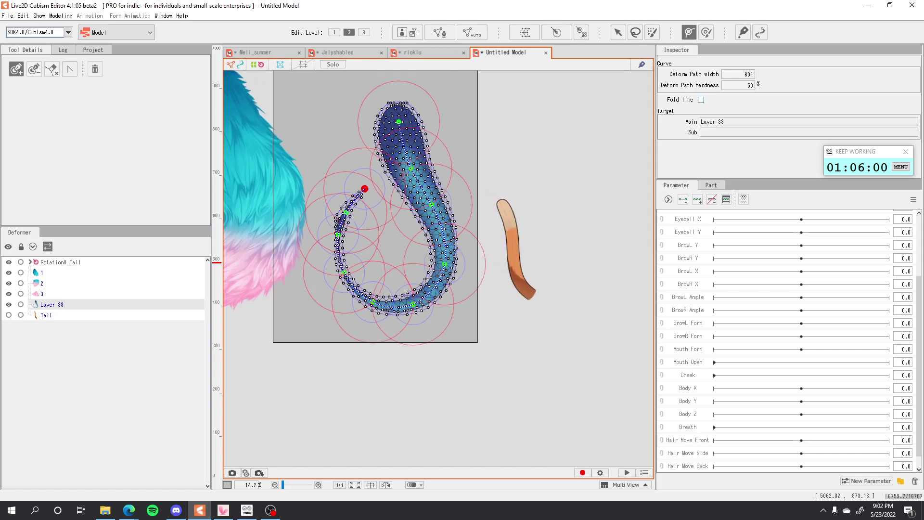
{"action": "scroll", "coordinate": [377, 196], "scroll_direction": "up", "scroll_amount": 2}
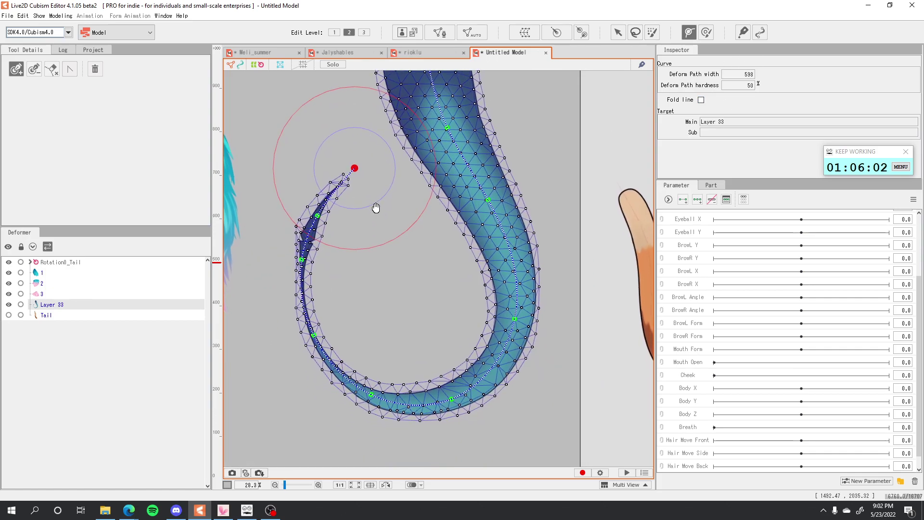
{"action": "scroll", "coordinate": [366, 207], "scroll_direction": "up", "scroll_amount": 1}
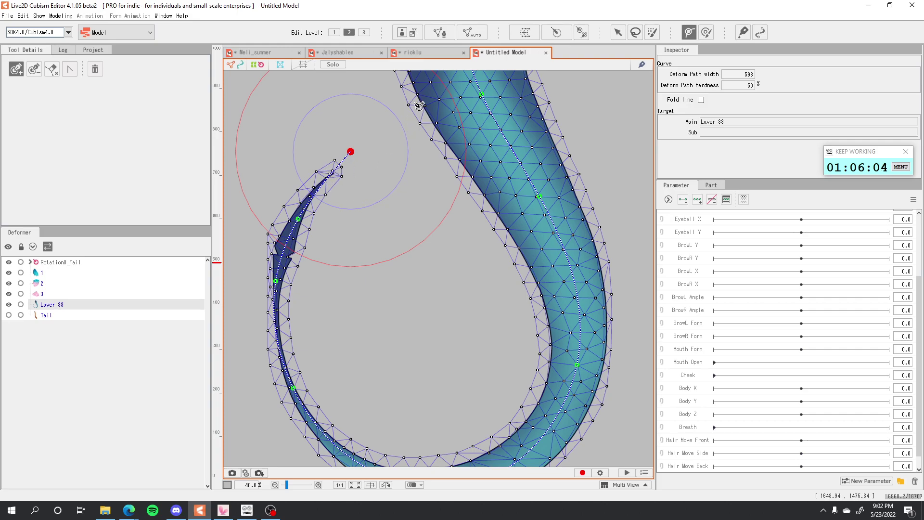
{"action": "left_click_drag", "start_coordinate": [374, 160], "coordinate": [432, 195]}
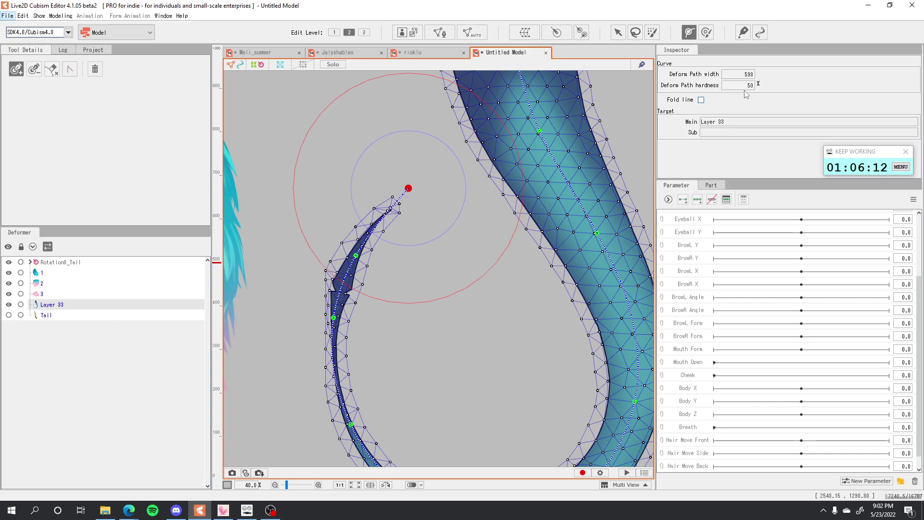
Reduce the deform path width to 347, add a path point near the tail's base and end the path just short of the tip
{"action": "left_click_drag", "start_coordinate": [748, 75], "coordinate": [629, 74]}
{"action": "scroll", "coordinate": [580, 202], "scroll_direction": "down", "scroll_amount": 2}
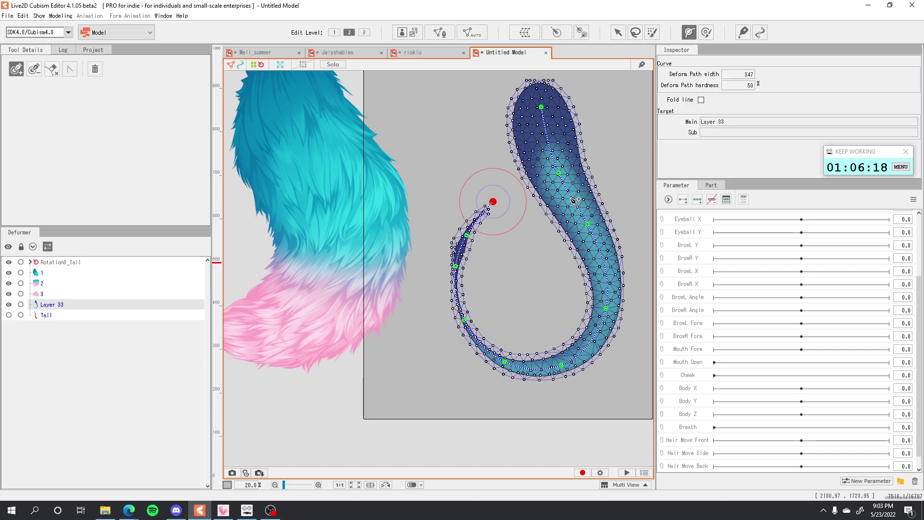
{"action": "left_click_drag", "start_coordinate": [579, 193], "coordinate": [480, 187]}
{"action": "scroll", "coordinate": [461, 147], "scroll_direction": "up", "scroll_amount": 1}
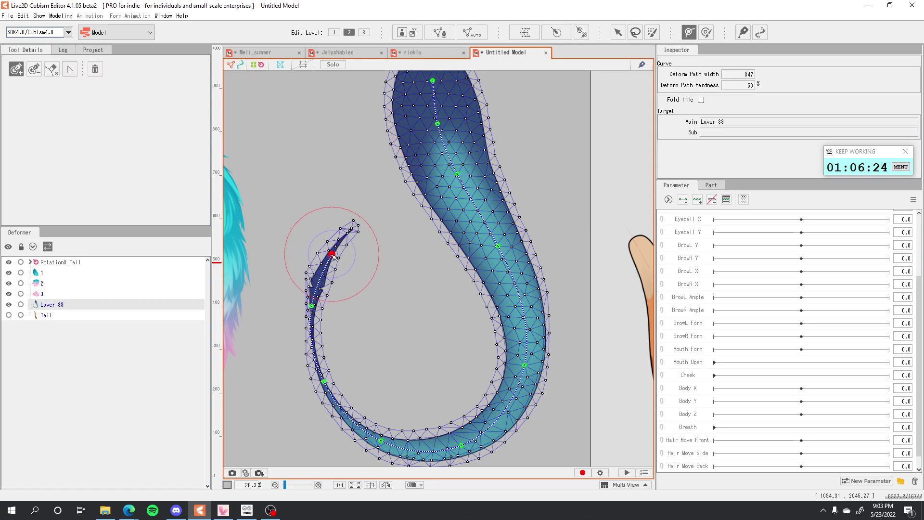
{"action": "left_click_drag", "start_coordinate": [335, 254], "coordinate": [352, 270]}
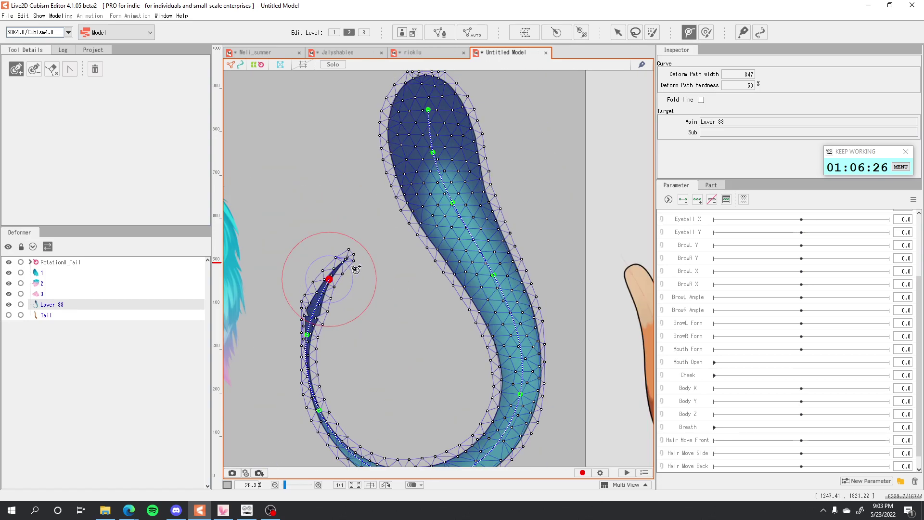
Increase the deform path width of the curled tail to 484
{"action": "left_click_drag", "start_coordinate": [737, 76], "coordinate": [793, 75]}
{"action": "scroll", "coordinate": [385, 132], "scroll_direction": "down", "scroll_amount": 2}
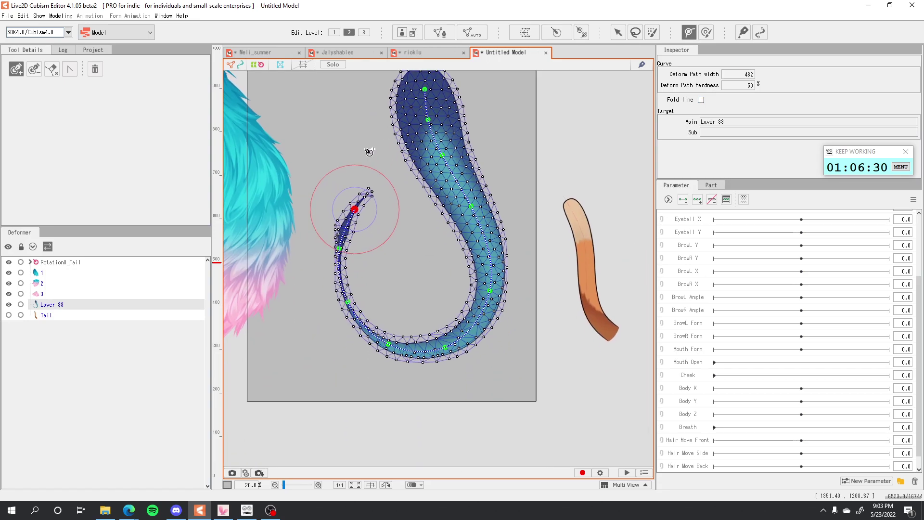
{"action": "mouse_move", "coordinate": [737, 75]}
{"action": "left_mouse_down"}
{"action": "mouse_move", "coordinate": [747, 75]}
{"action": "mouse_move", "coordinate": [731, 82]}
{"action": "left_mouse_up"}
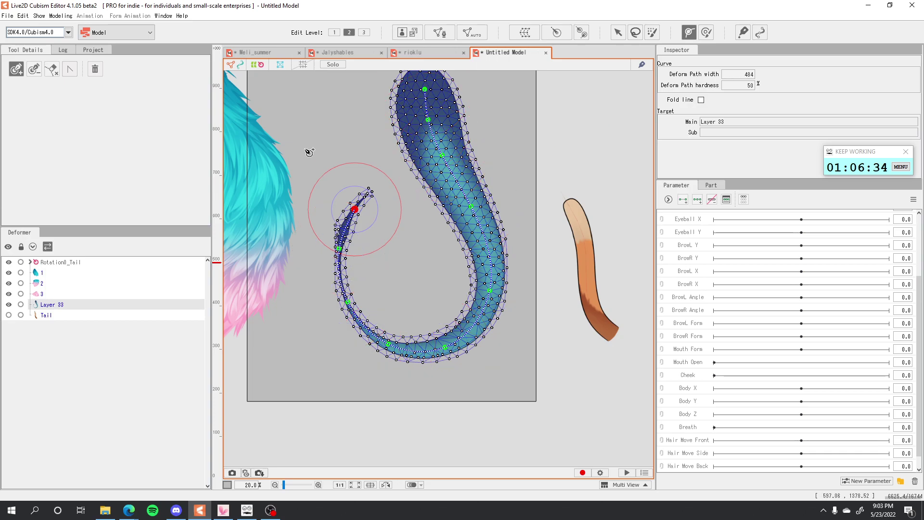
Skin the curled tail (Layer 33) along its deform path and dismiss the information message
{"action": "left_click_drag", "start_coordinate": [407, 229], "coordinate": [401, 245]}
{"action": "left_click", "coordinate": [60, 15]}
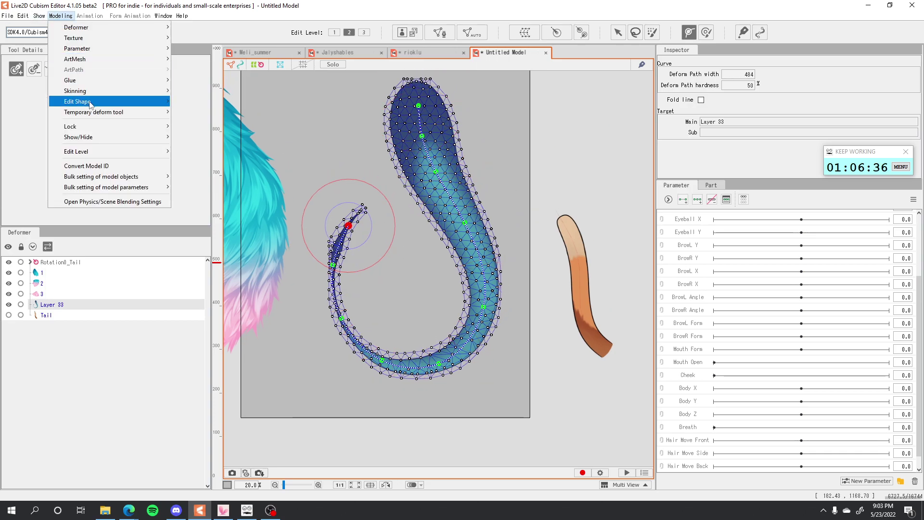
{"action": "mouse_move", "coordinate": [157, 94]}
{"action": "left_click", "coordinate": [190, 102]}
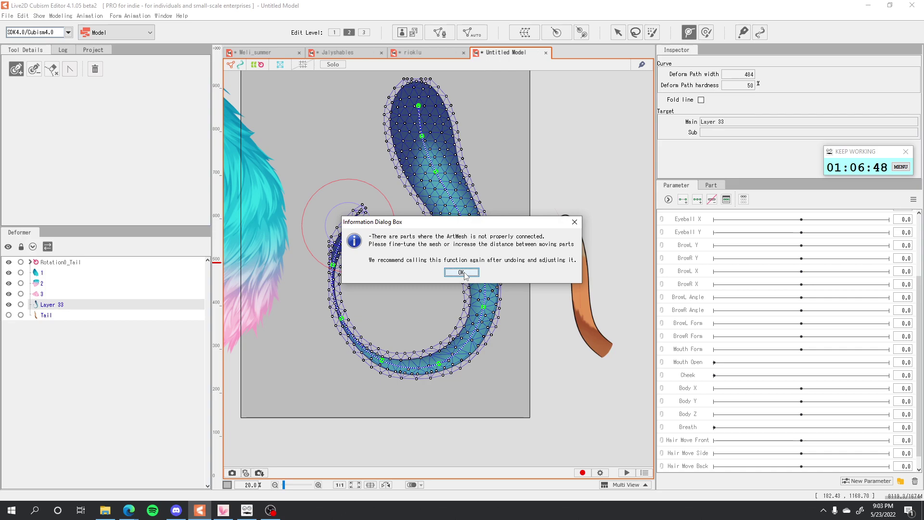
{"action": "left_click", "coordinate": [462, 272]}
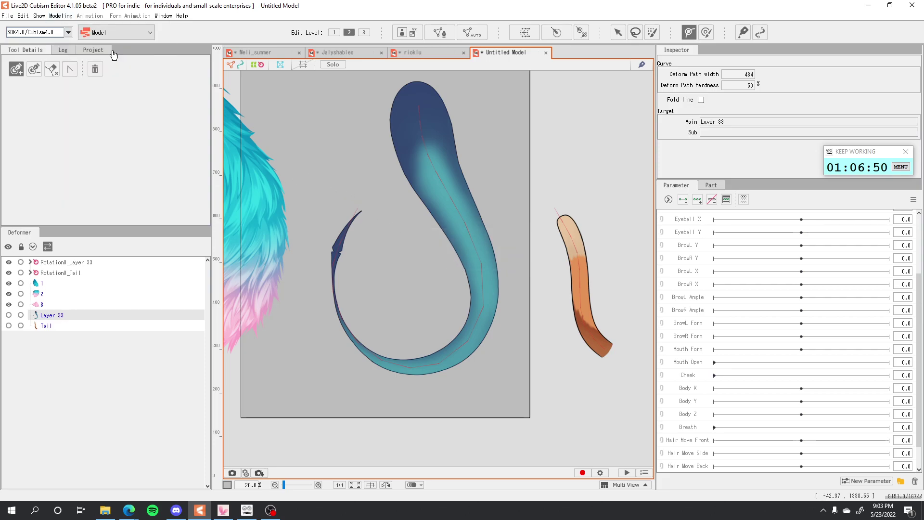
Undo the skinning of the curled tail and redo it
{"action": "left_click", "coordinate": [61, 16]}
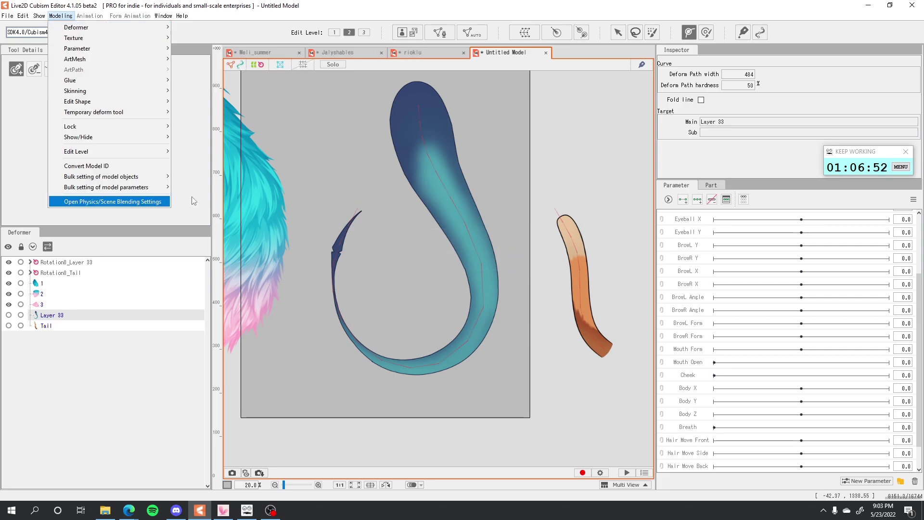
{"action": "left_click", "coordinate": [327, 195]}
{"action": "key", "text": "ctrl+z"}
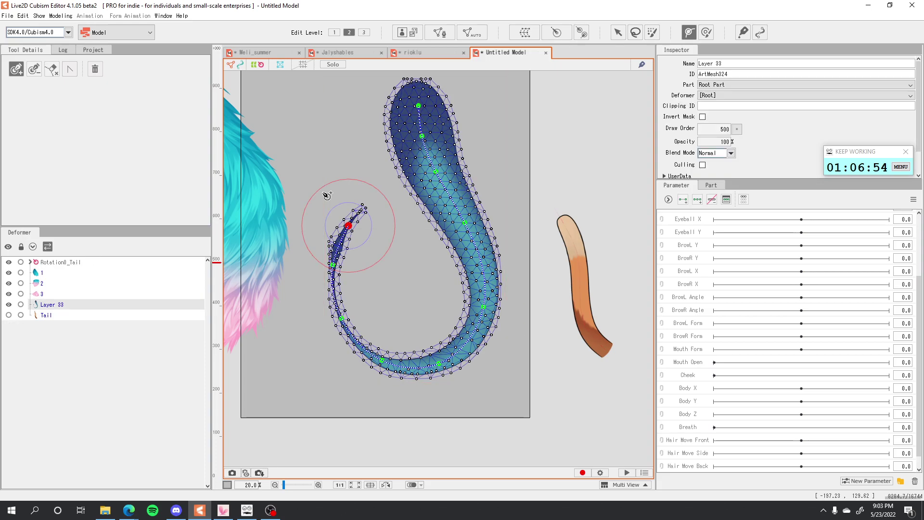
{"action": "key", "text": "ctrl+y"}
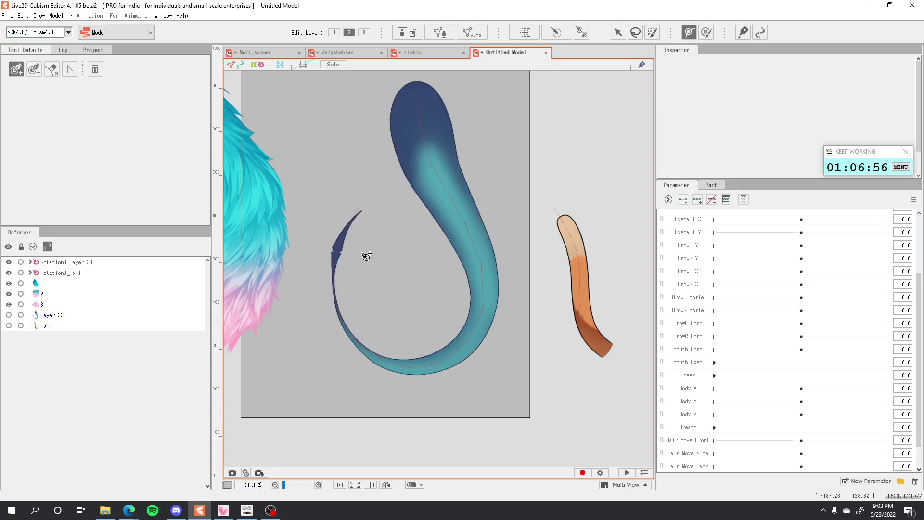
Add a physics group named "breathing mid tail;" with the input preset breathing and the physics model preset strings to 15
{"action": "left_click", "coordinate": [65, 16]}
{"action": "left_click", "coordinate": [100, 202]}
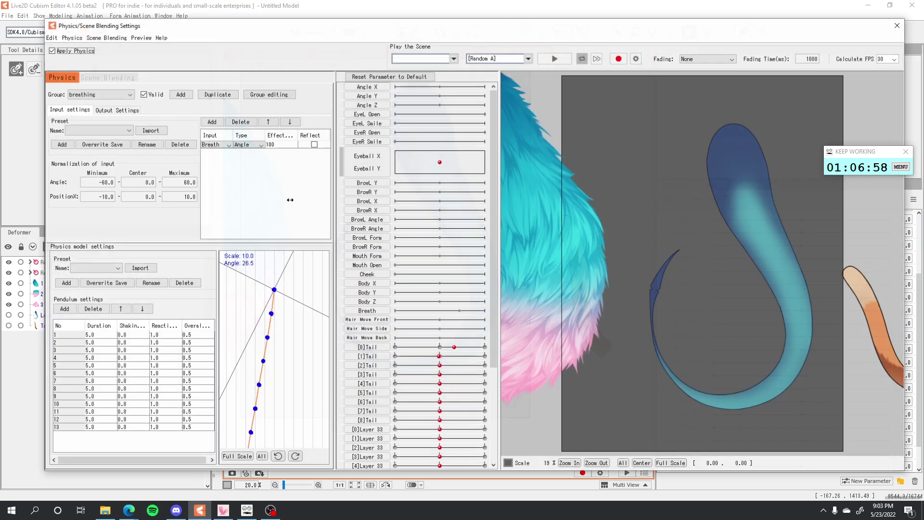
{"action": "left_click", "coordinate": [183, 96]}
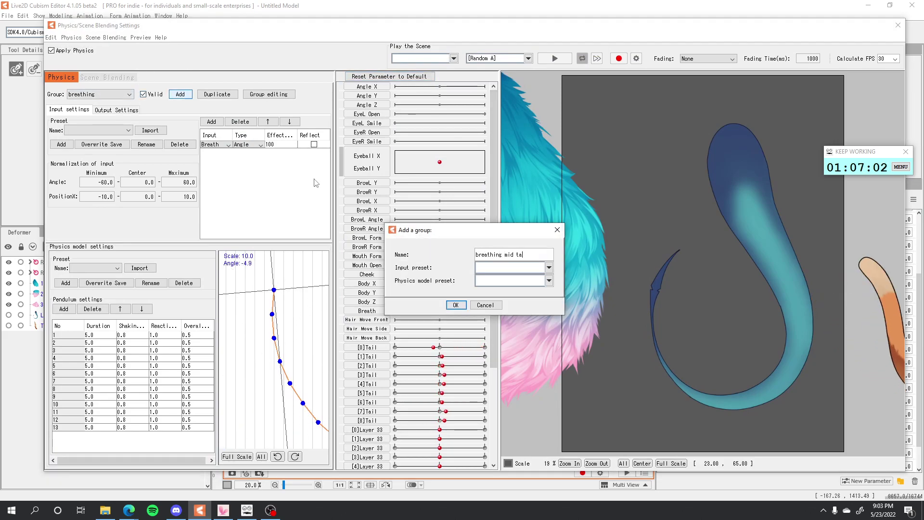
{"action": "left_click", "coordinate": [484, 267]}
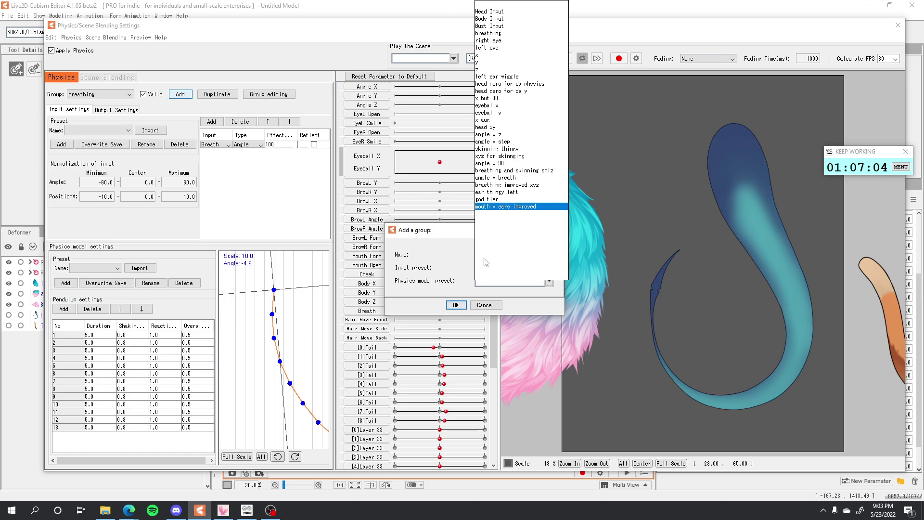
{"action": "left_click", "coordinate": [496, 199]}
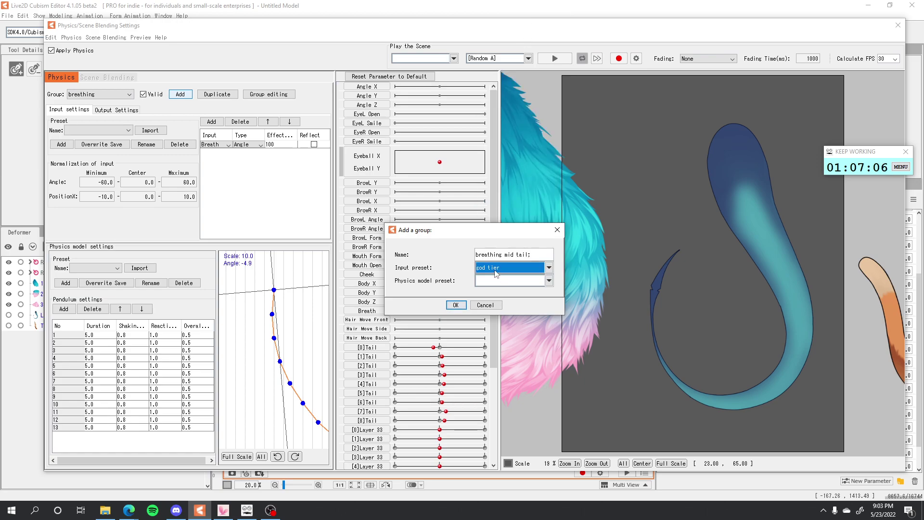
{"action": "left_click", "coordinate": [494, 284]}
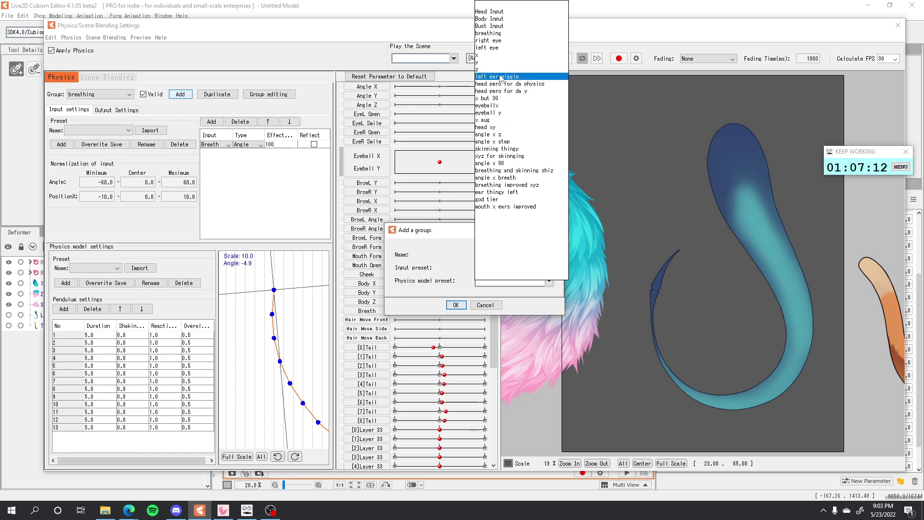
{"action": "left_click", "coordinate": [500, 33]}
{"action": "left_click", "coordinate": [495, 284]}
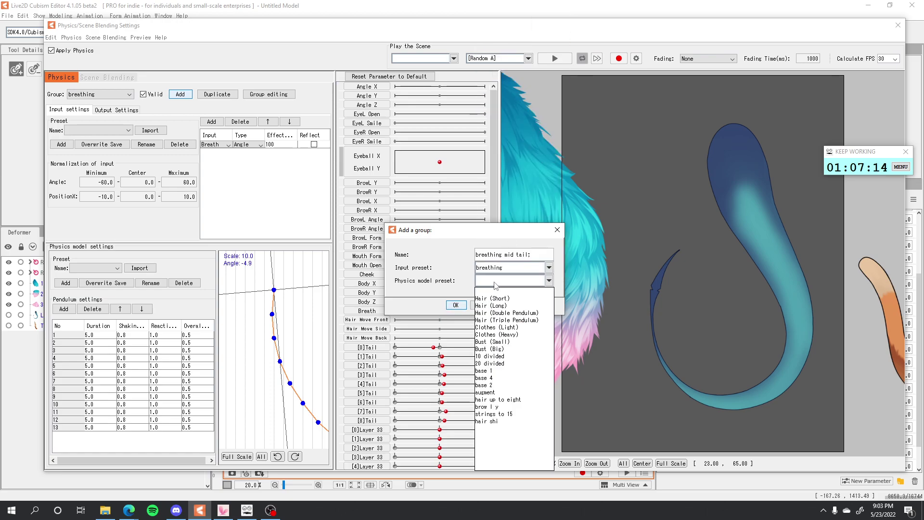
{"action": "left_click", "coordinate": [487, 414]}
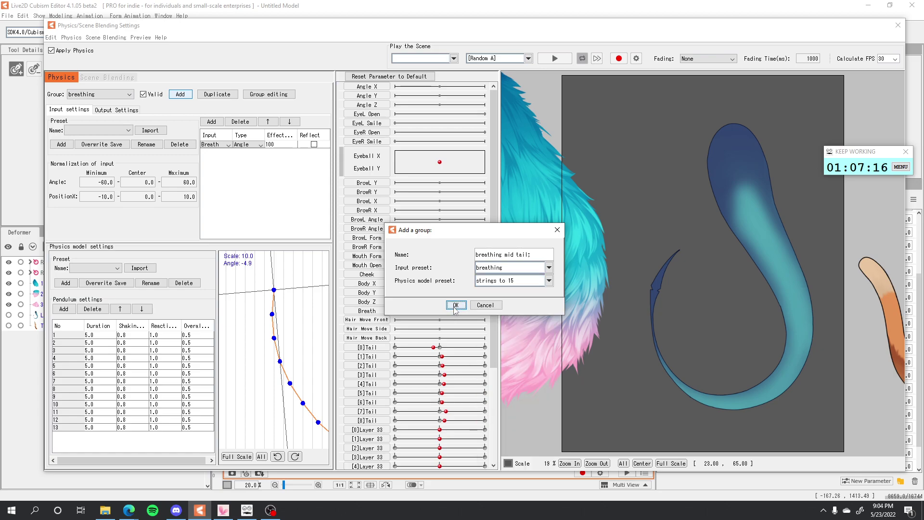
{"action": "left_click", "coordinate": [456, 305]}
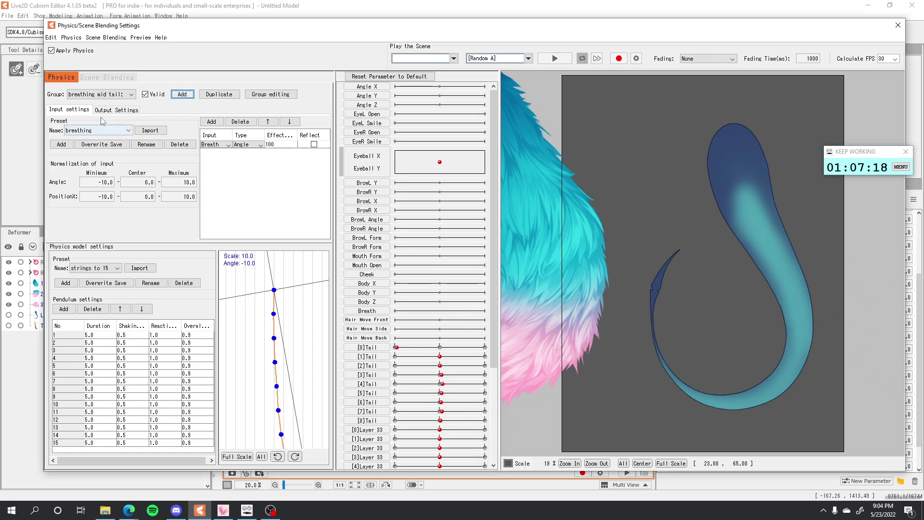
Check the list of available output parameters for the Layer 33 entries and close it without adding any
{"action": "left_click", "coordinate": [116, 110]}
{"action": "left_click", "coordinate": [58, 121]}
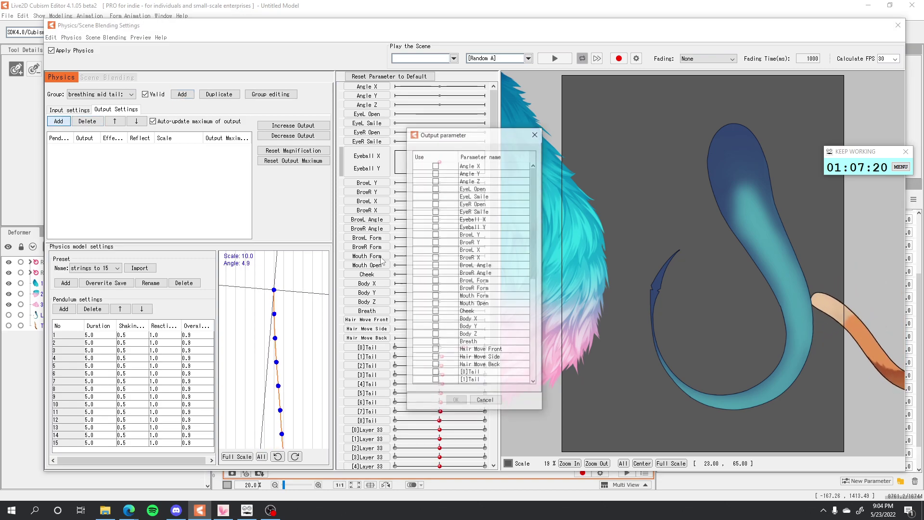
{"action": "scroll", "coordinate": [429, 251], "scroll_direction": "down", "scroll_amount": 9}
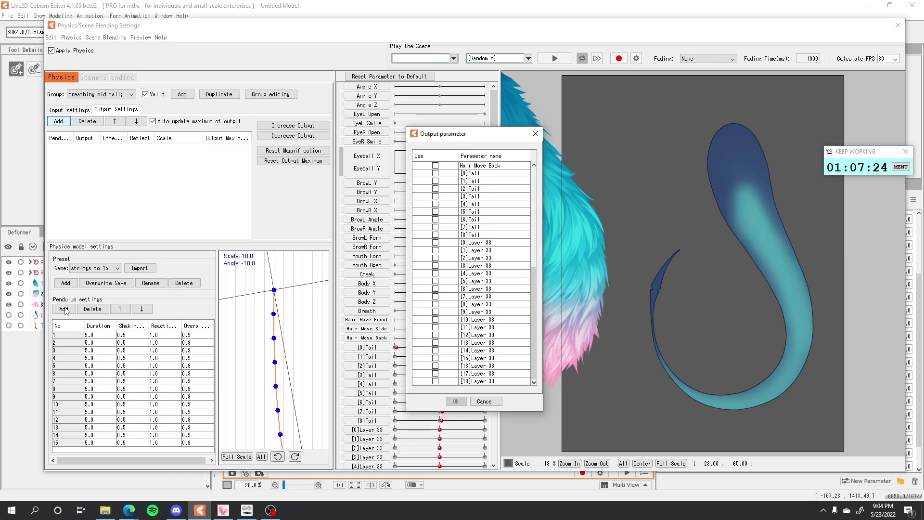
{"action": "left_click", "coordinate": [486, 402]}
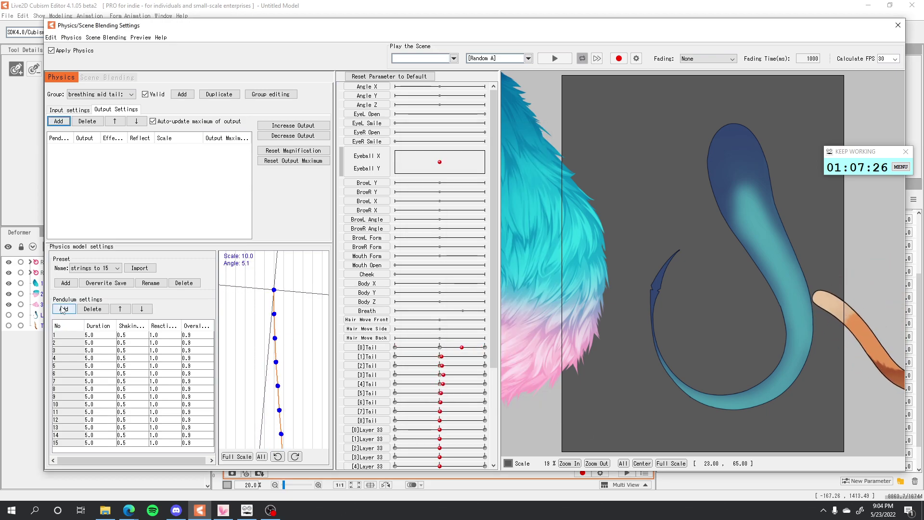
Extend the group to 20 pendulums and set the duration of all of them to 5
{"action": "left_click", "coordinate": [61, 309]}
{"action": "scroll", "coordinate": [77, 371], "scroll_direction": "down", "scroll_amount": 1}
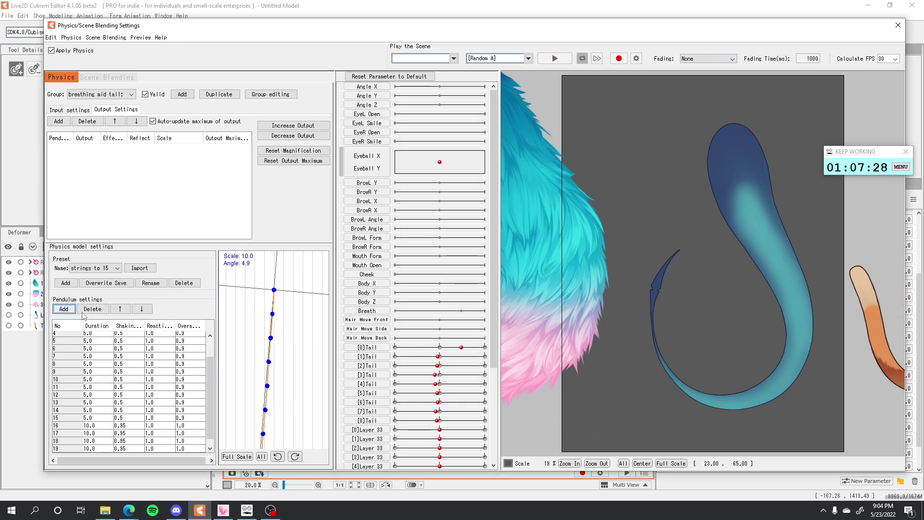
{"action": "left_click", "coordinate": [102, 331]}
{"action": "key", "text": "Return"}
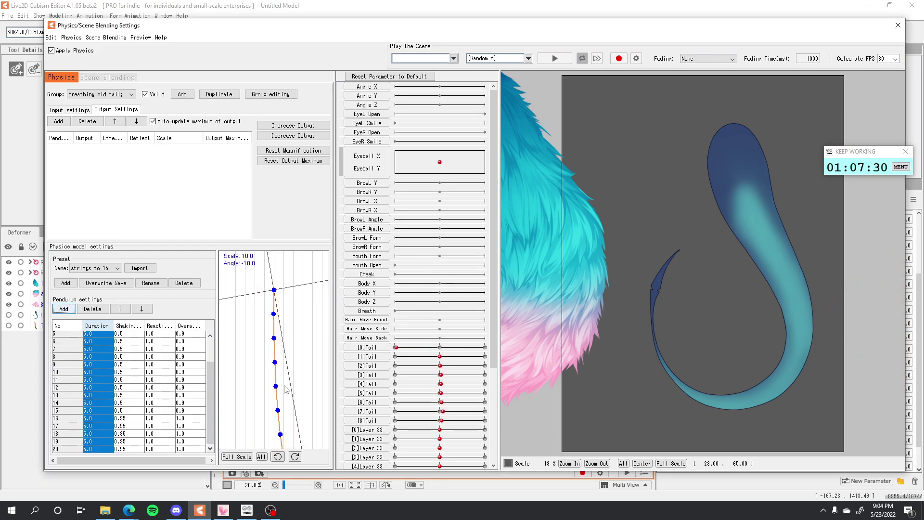
Set the shaking influence of all pendulums to 0.5
{"action": "left_click", "coordinate": [146, 333]}
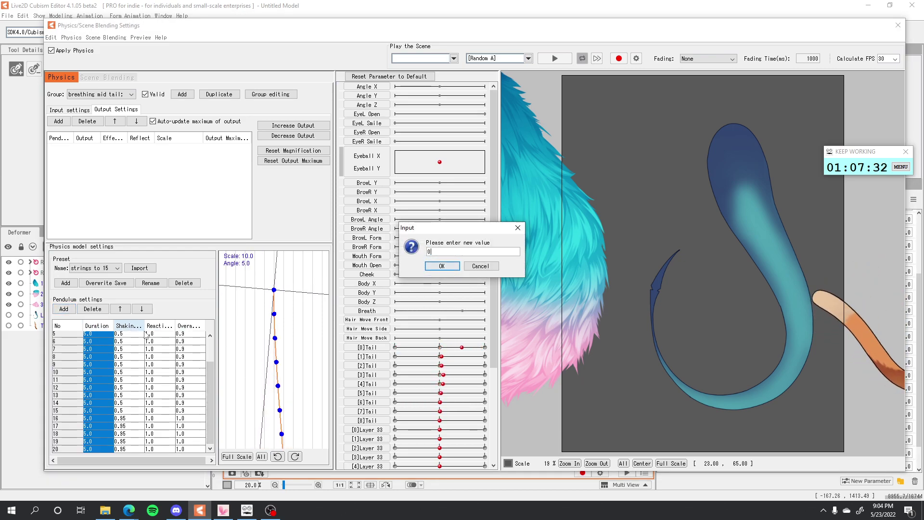
{"action": "key", "text": "Return"}
{"action": "scroll", "coordinate": [195, 337], "scroll_direction": "up", "scroll_amount": 2}
{"action": "left_click", "coordinate": [213, 338]}
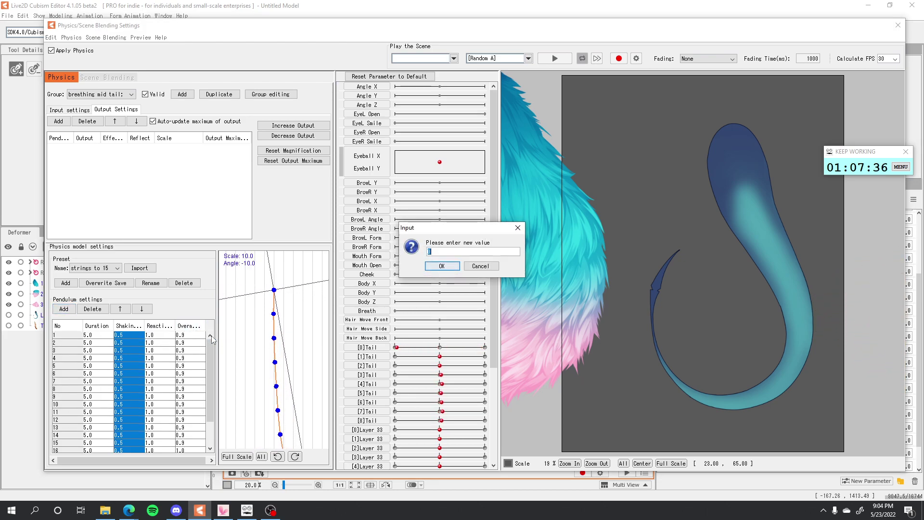
Set the overall acceleration of all pendulums to 0.9 and add the Layer 33 parameters, from [0] onward, as the group's outputs
{"action": "key", "text": "Return"}
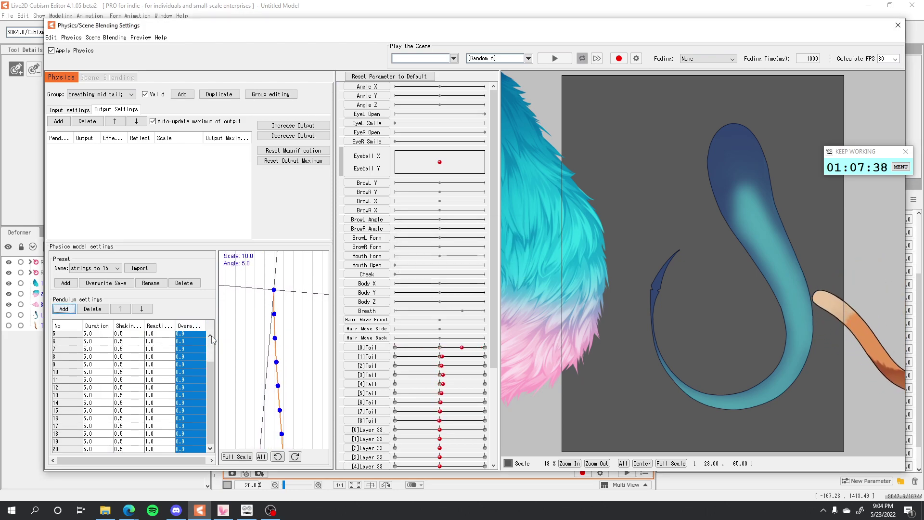
{"action": "left_click", "coordinate": [63, 123]}
{"action": "scroll", "coordinate": [466, 280], "scroll_direction": "down", "scroll_amount": 5}
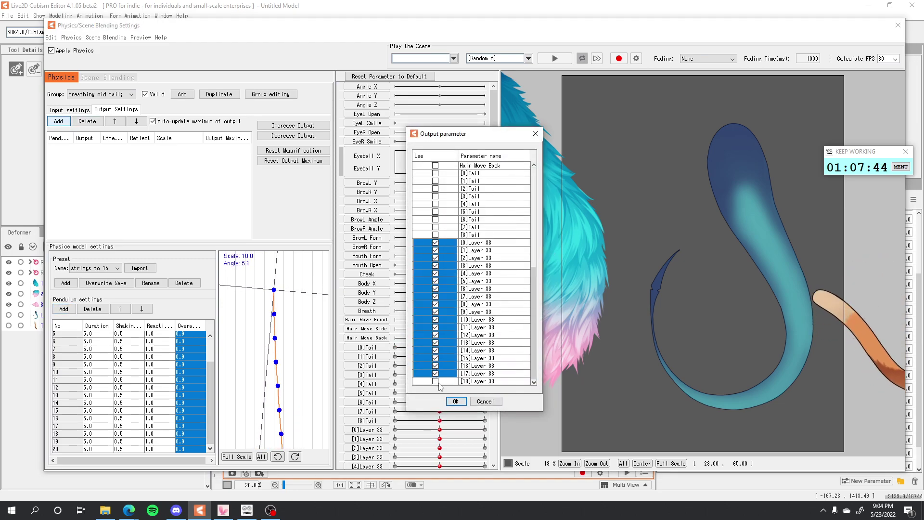
{"action": "left_click", "coordinate": [455, 401]}
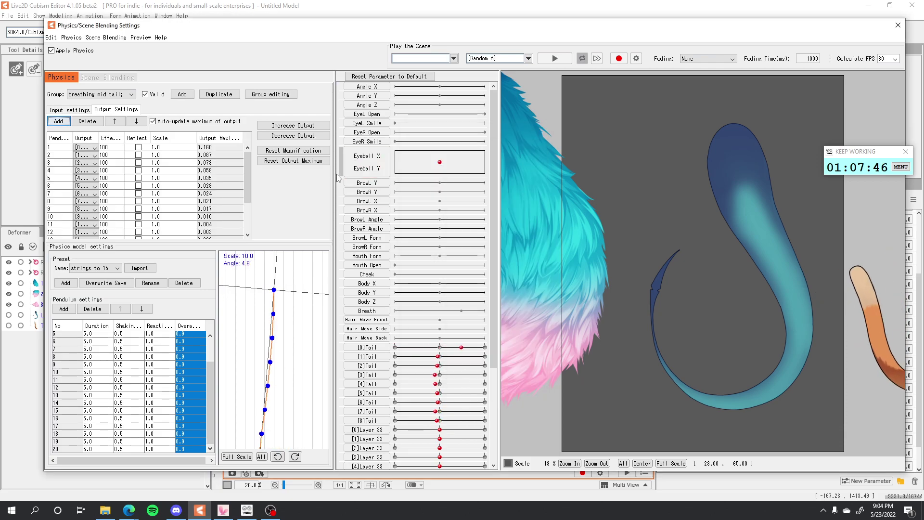
Apply Increase Output to the Layer 33 outputs and check the tail's swing in the model preview
{"action": "left_click", "coordinate": [309, 127]}
{"action": "key", "text": "Return"}
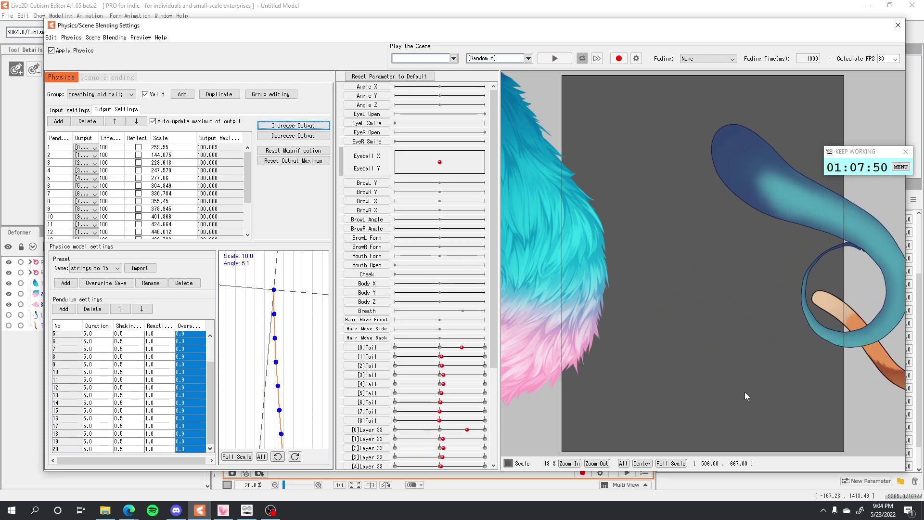
{"action": "scroll", "coordinate": [753, 290], "scroll_direction": "down", "scroll_amount": 5}
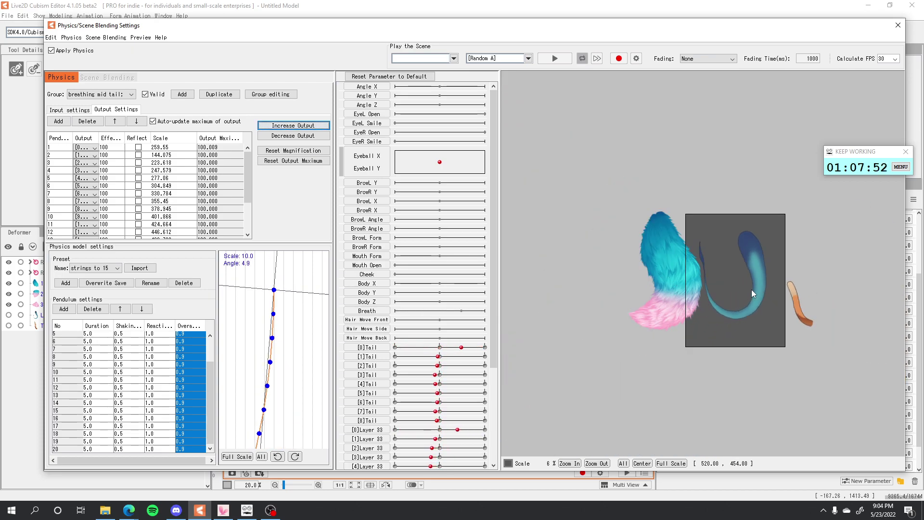
{"action": "scroll", "coordinate": [752, 290], "scroll_direction": "up", "scroll_amount": 3}
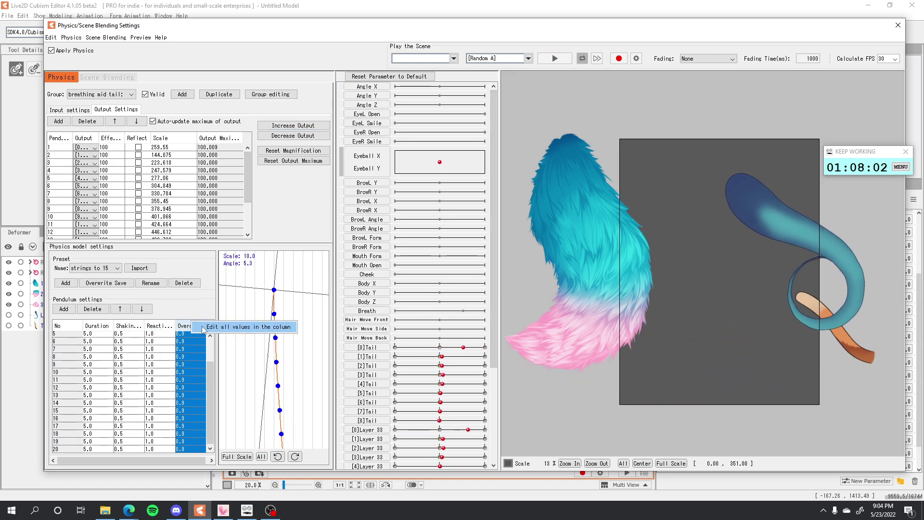
Try an overall acceleration of 0.6 for all pendulums in the breathing mid tail group
{"action": "left_click", "coordinate": [202, 329]}
{"action": "type", "text": "0.6"}
{"action": "key", "text": "Return"}
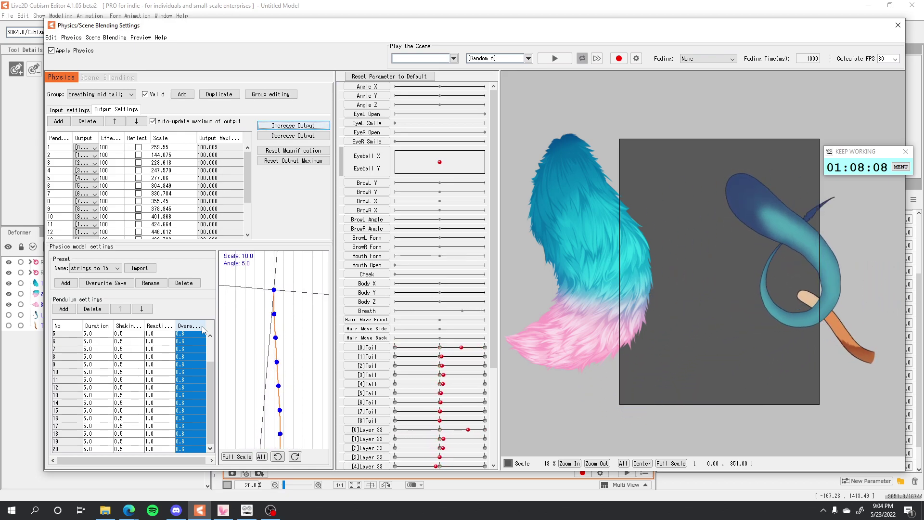
Set the overall acceleration of all pendulums to 1
{"action": "left_click", "coordinate": [201, 341]}
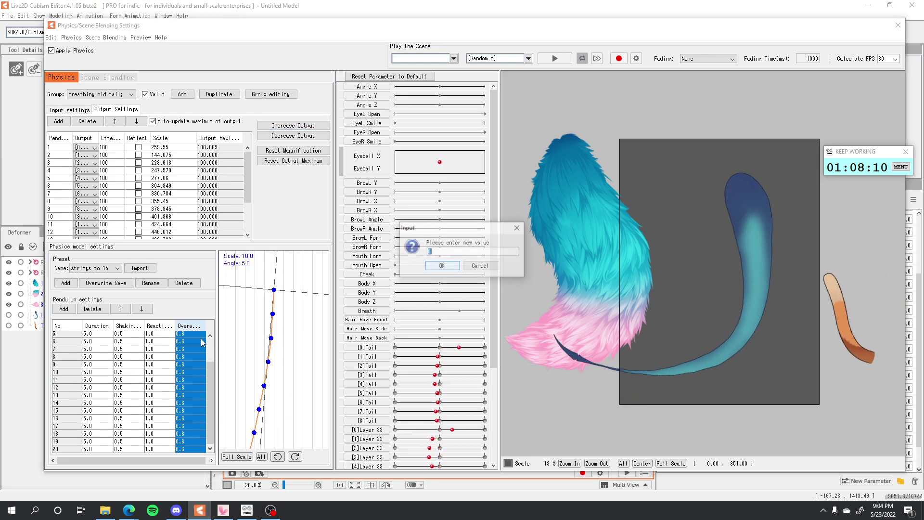
{"action": "type", "text": "1"}
{"action": "key", "text": "Return"}
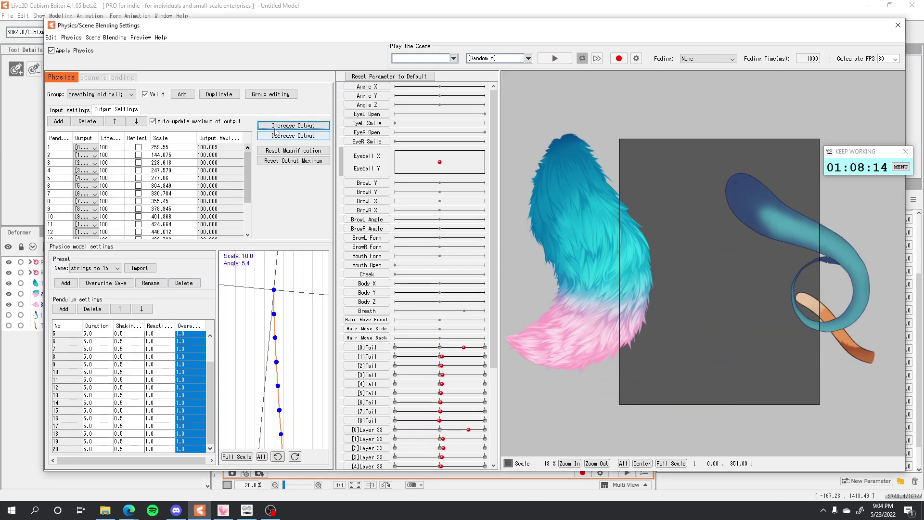
Set the duration of all pendulums to 10 and fit the whole pendulum chain in its preview
{"action": "left_click", "coordinate": [91, 330]}
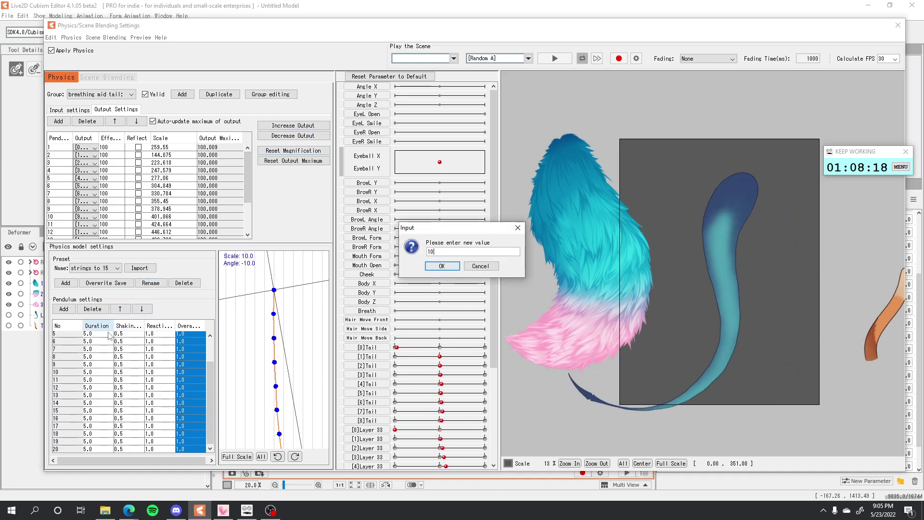
{"action": "type", "text": "10"}
{"action": "key", "text": "Return"}
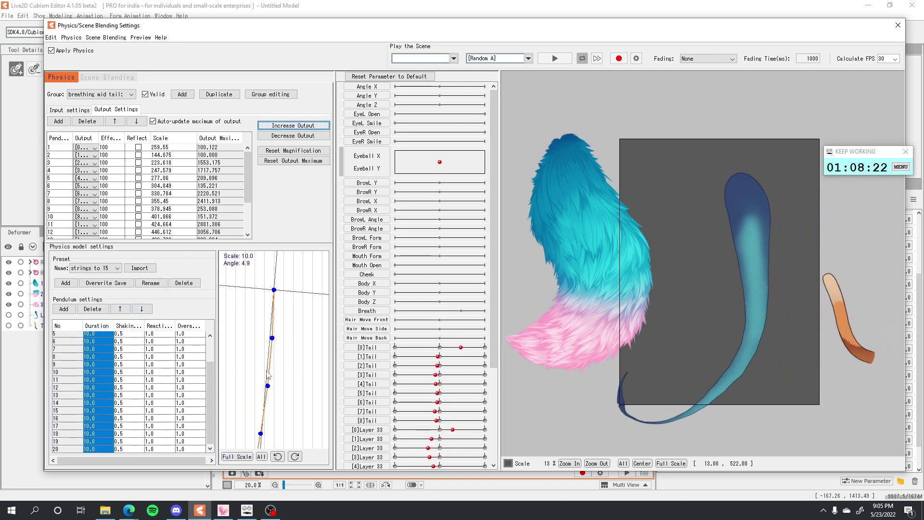
{"action": "left_click", "coordinate": [261, 457]}
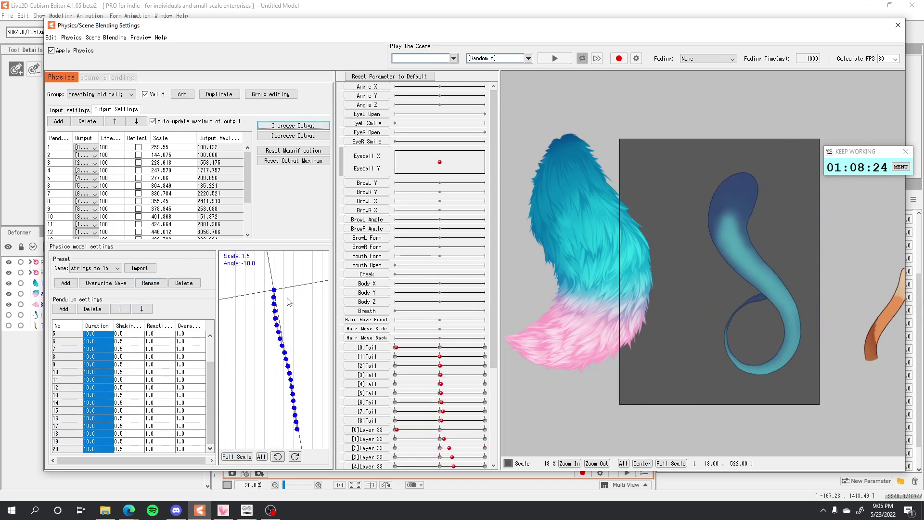